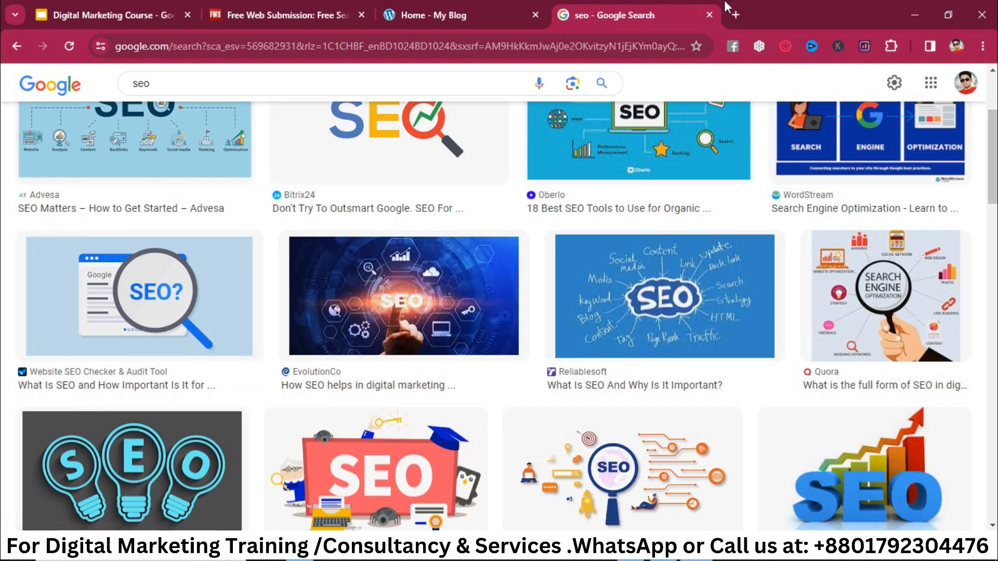
- Close the Free Web Submission page and return to the Image Submission slide of the Digital Marketing Course presentation
click(263, 1)
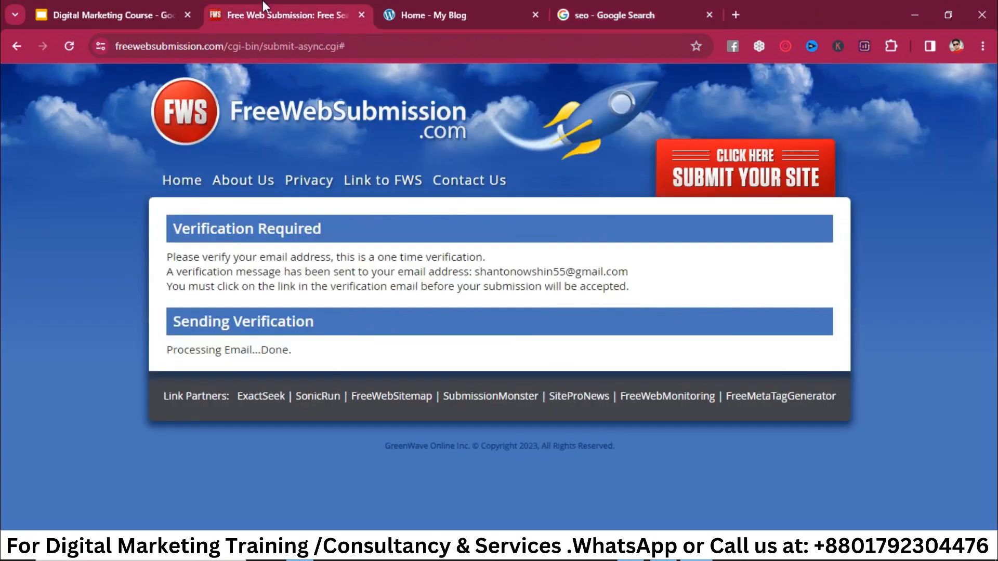
click(155, 4)
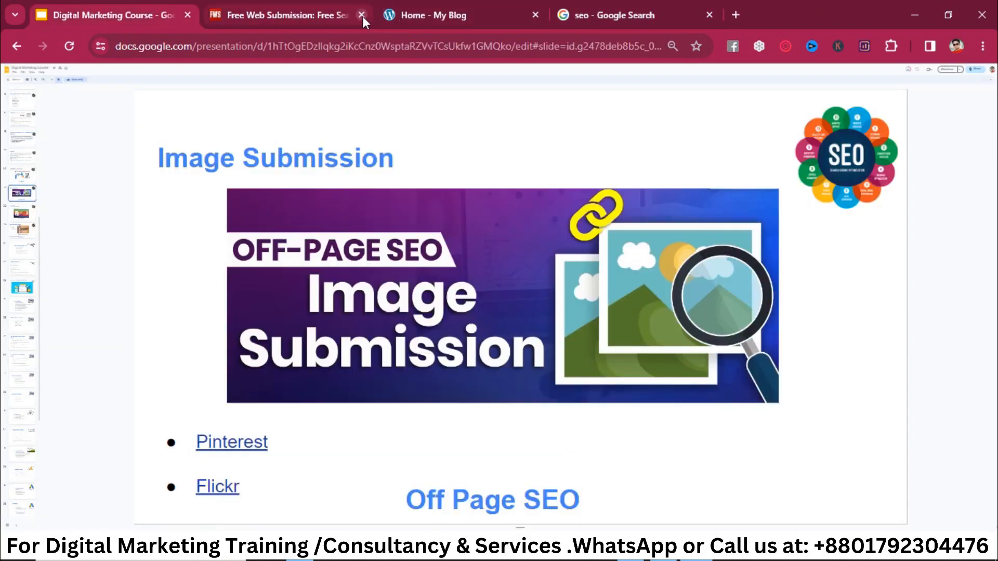
click(360, 15)
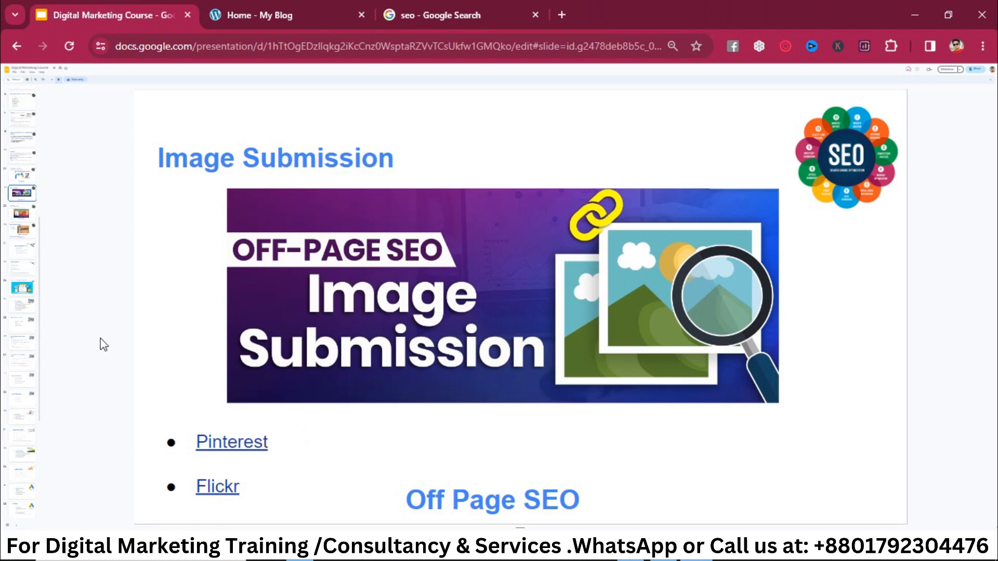
- Copy the slide heading "Image Submission" and use it to search Google for the suggestion "image submission sites"
triple_click(341, 162)
key(ctrl+c)
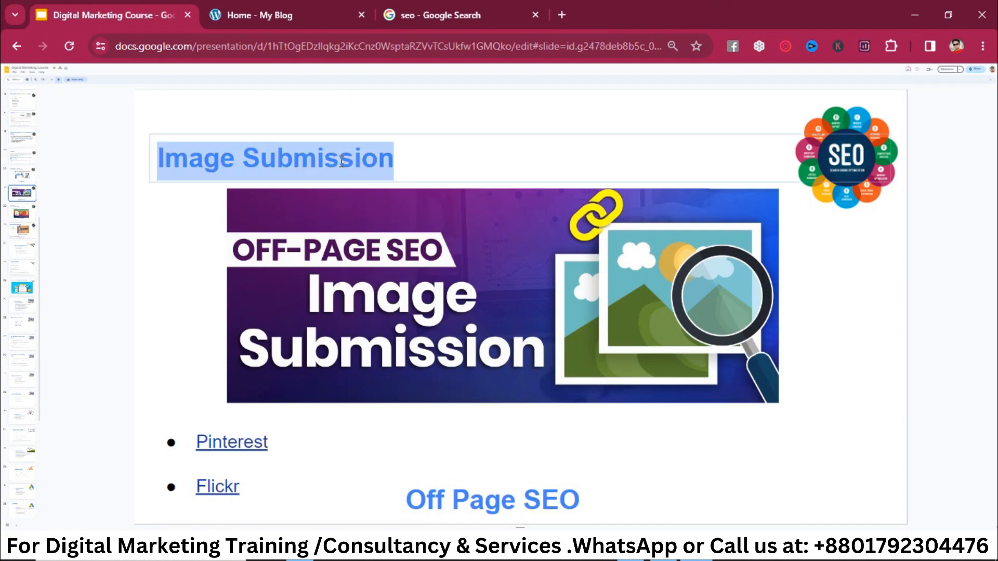
click(461, 5)
click(450, 42)
key(ctrl+v)
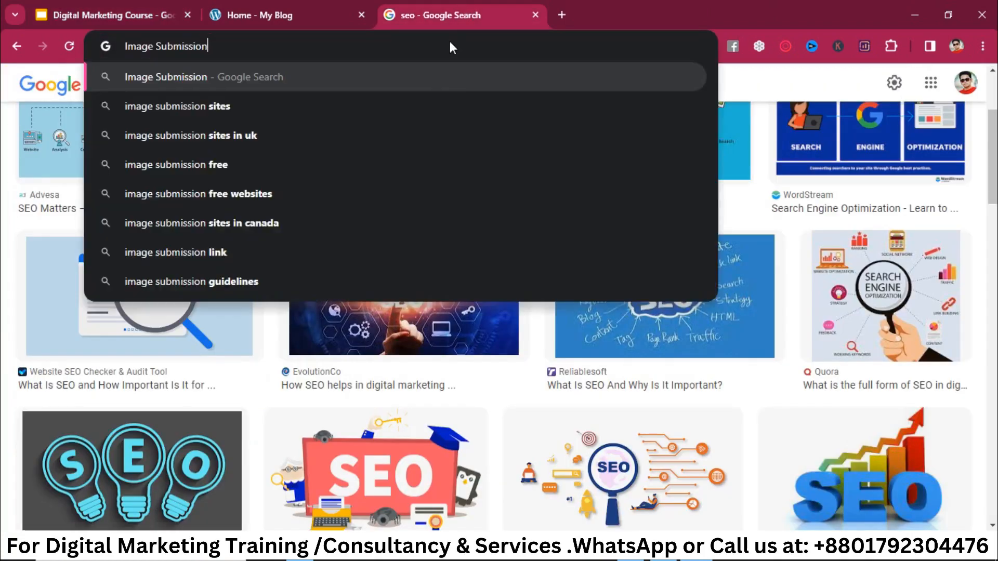
click(249, 109)
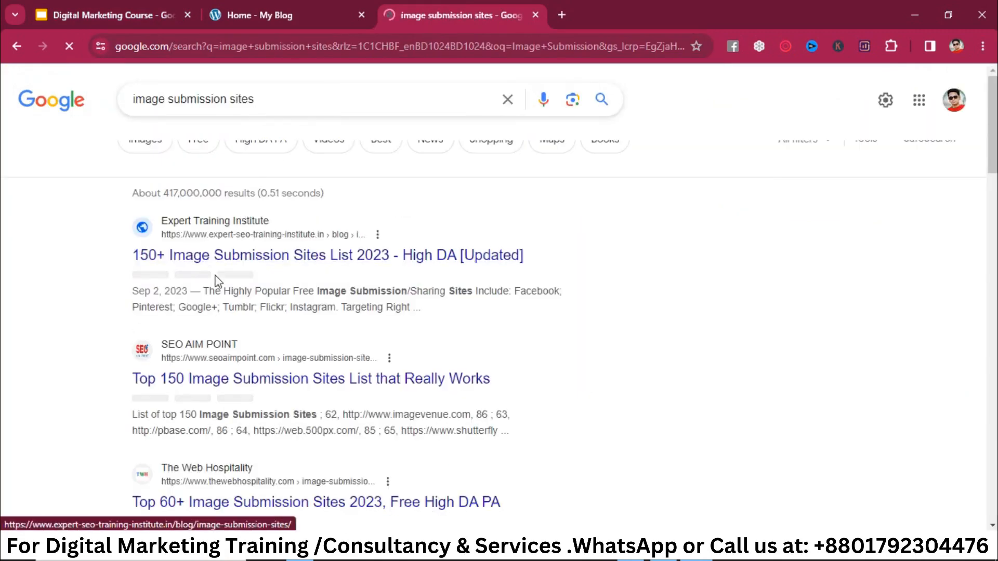
- Skim the search results and refine the Google query to "image submission sites list"
scroll(322, 312, down, 10)
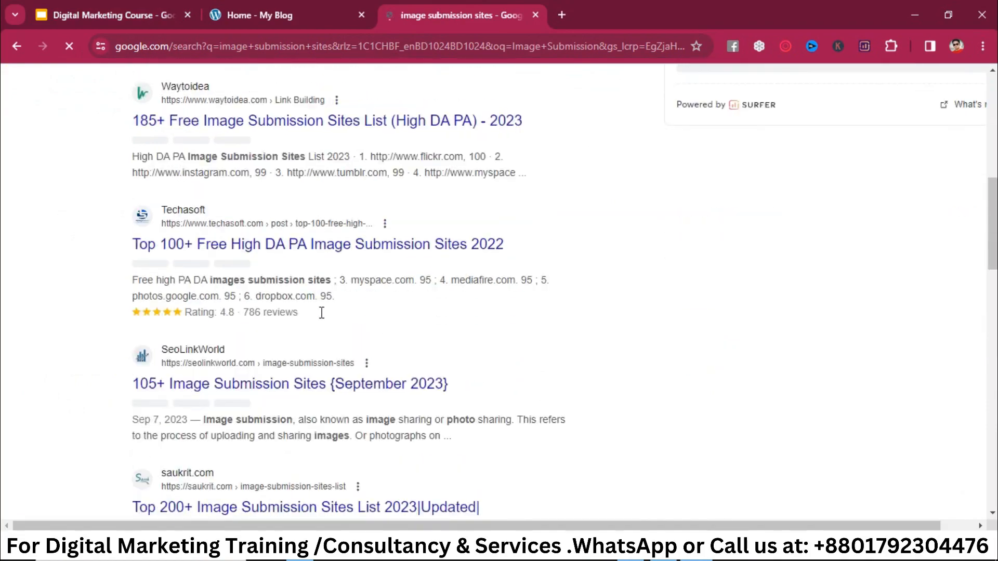
scroll(320, 313, down, 8)
scroll(321, 313, up, 17)
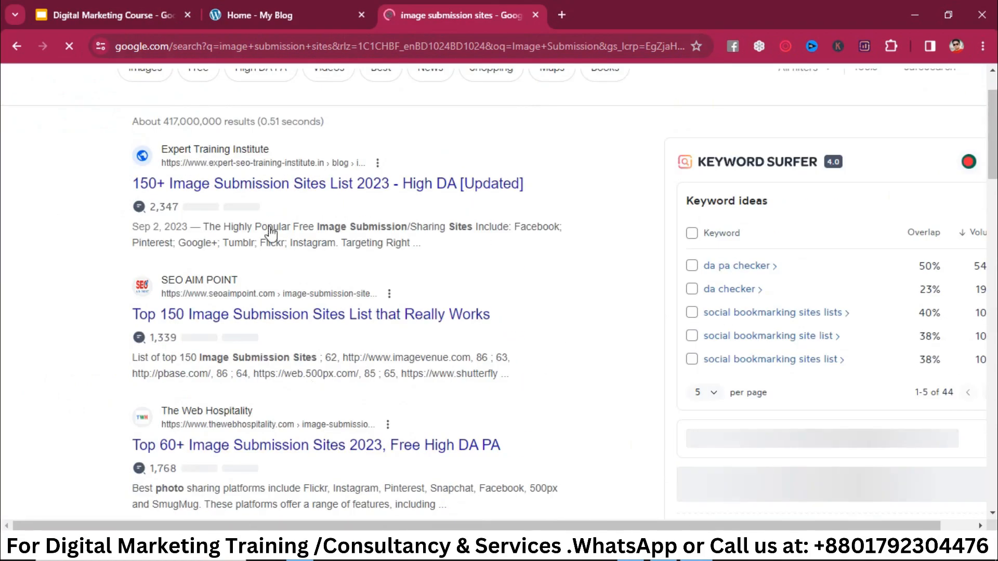
scroll(281, 96, up, 2)
click(278, 93)
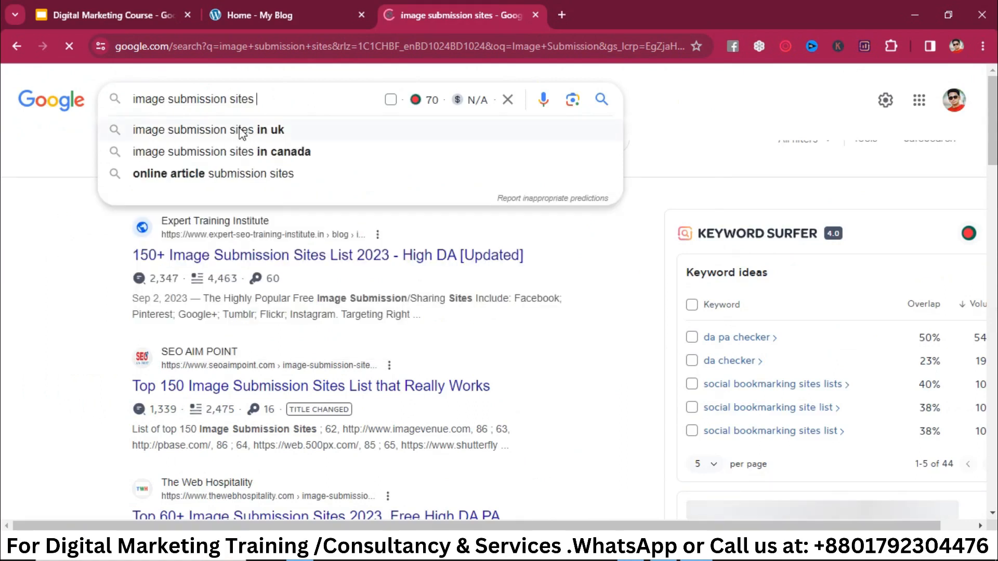
text(li)
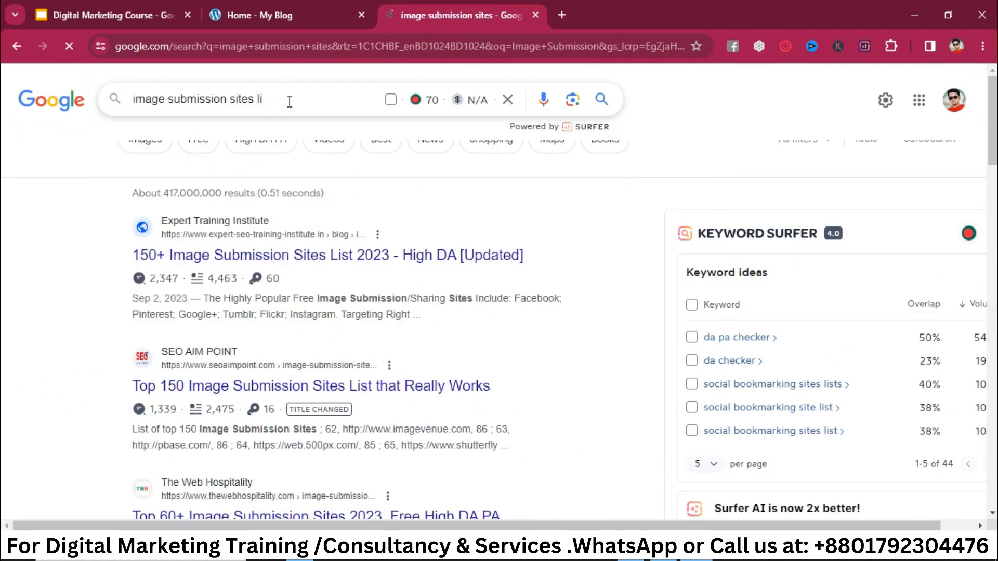
text(st)
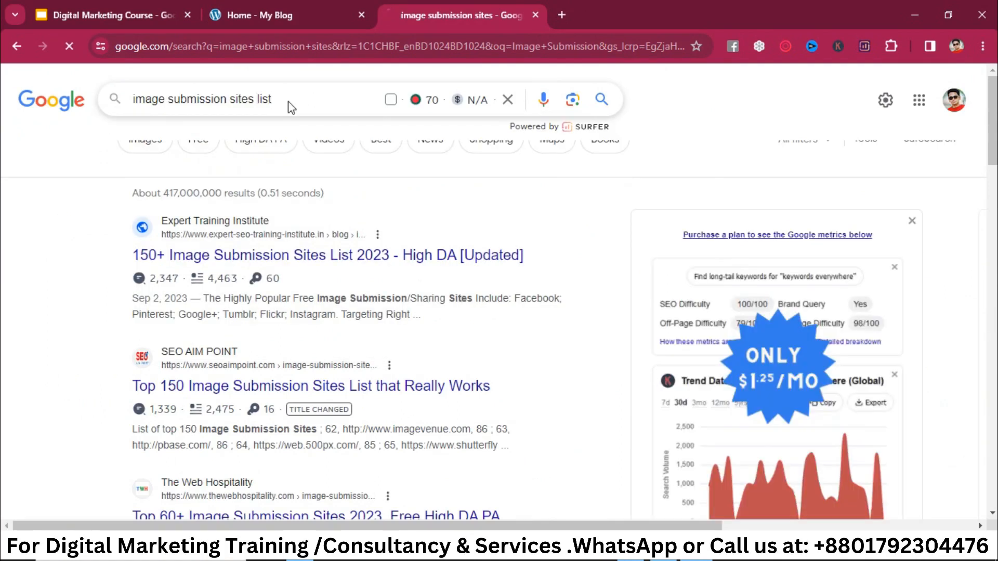
key(Return)
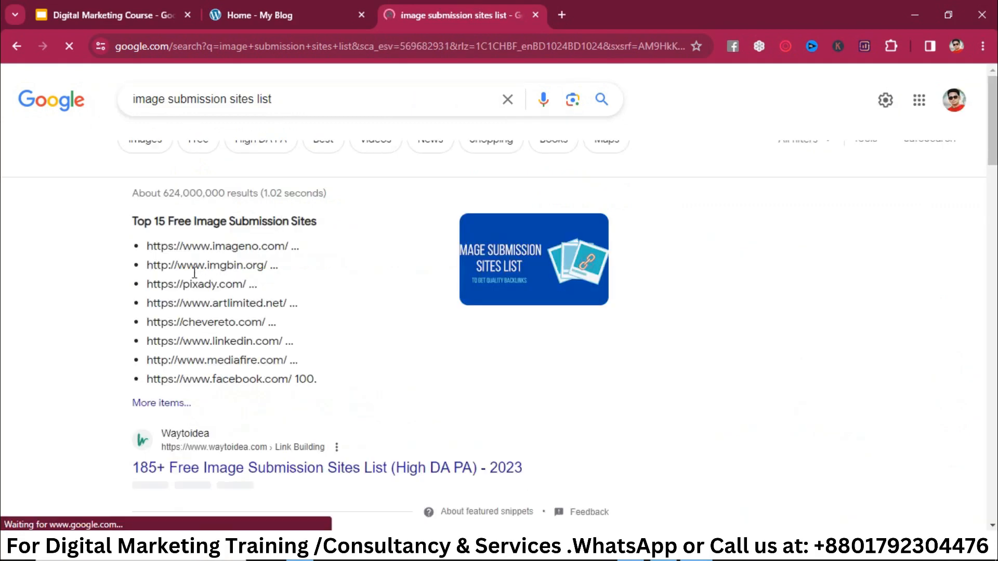
- Examine the site addresses listed under Top 15 Free Image Submission Sites, including imageno, pixady, linkedin, mediafire and facebook
double_click(223, 246)
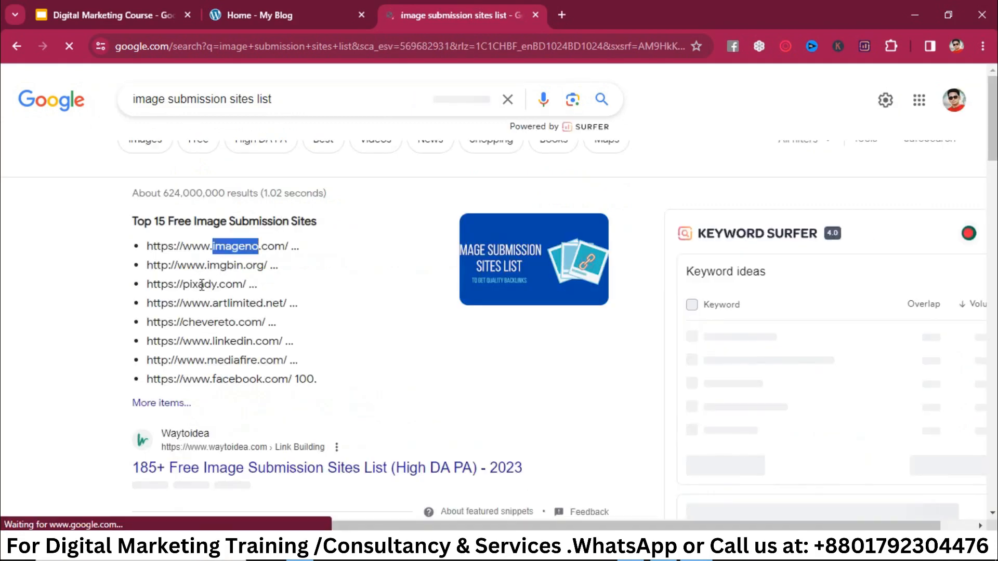
double_click(202, 283)
click(242, 343)
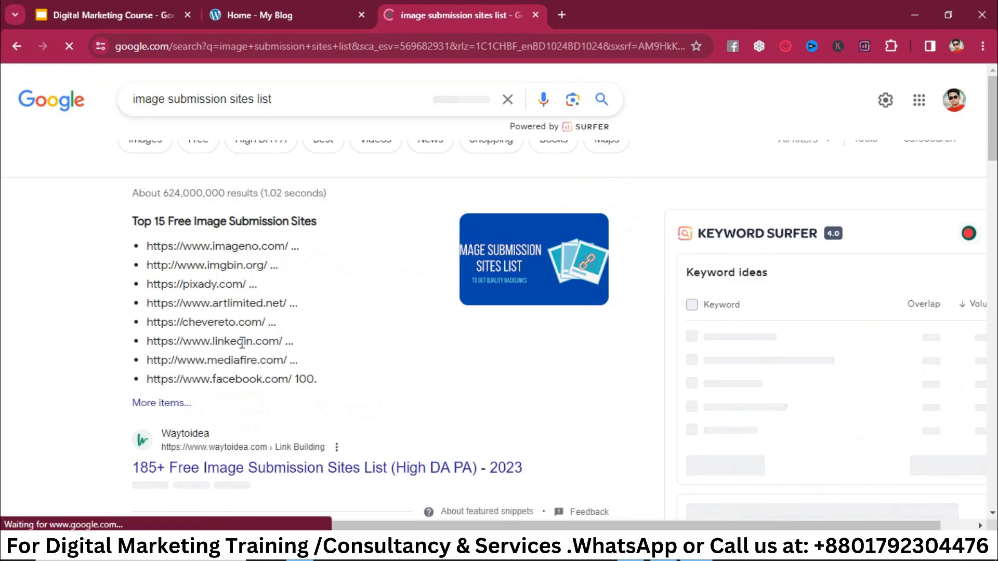
double_click(242, 341)
triple_click(247, 379)
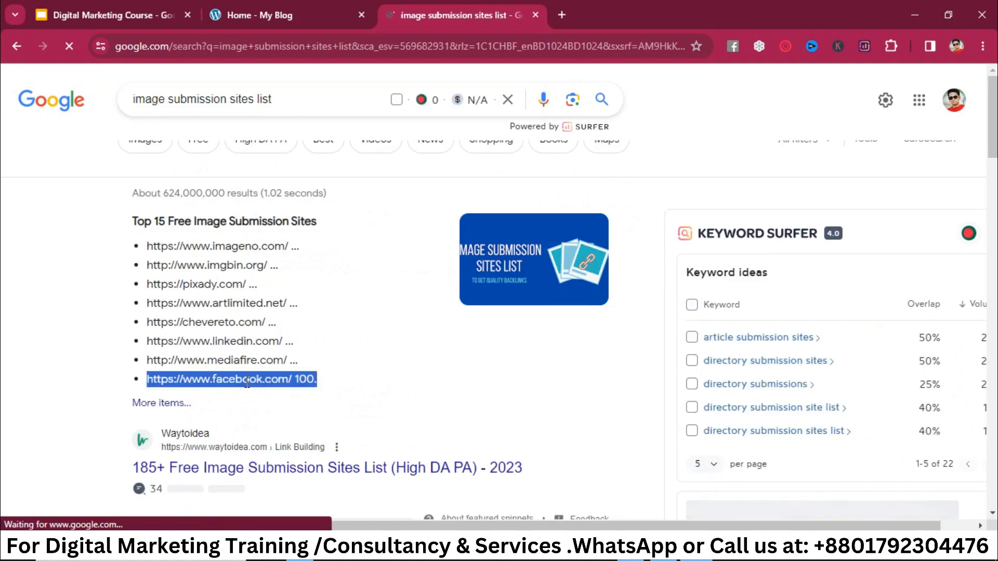
click(247, 382)
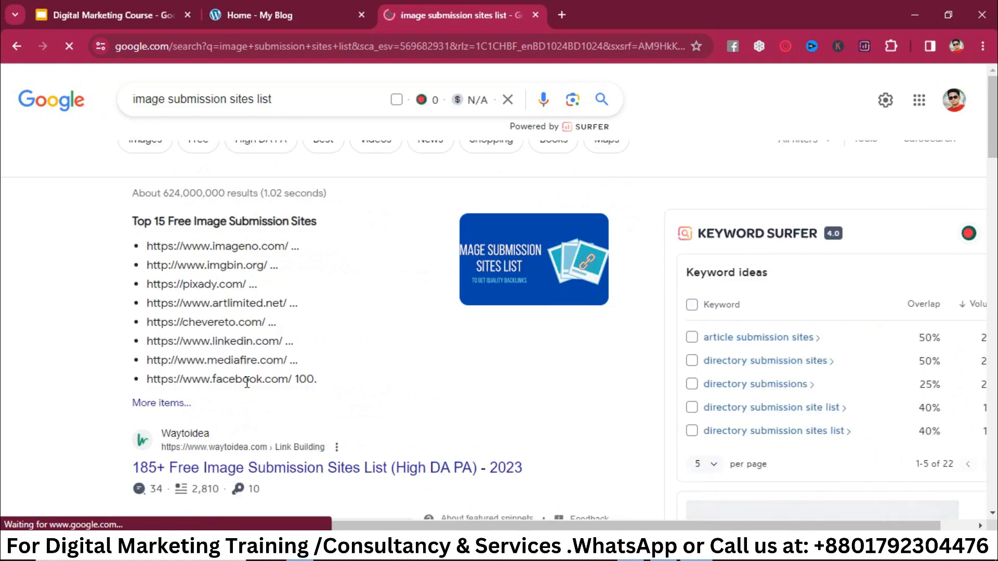
double_click(247, 380)
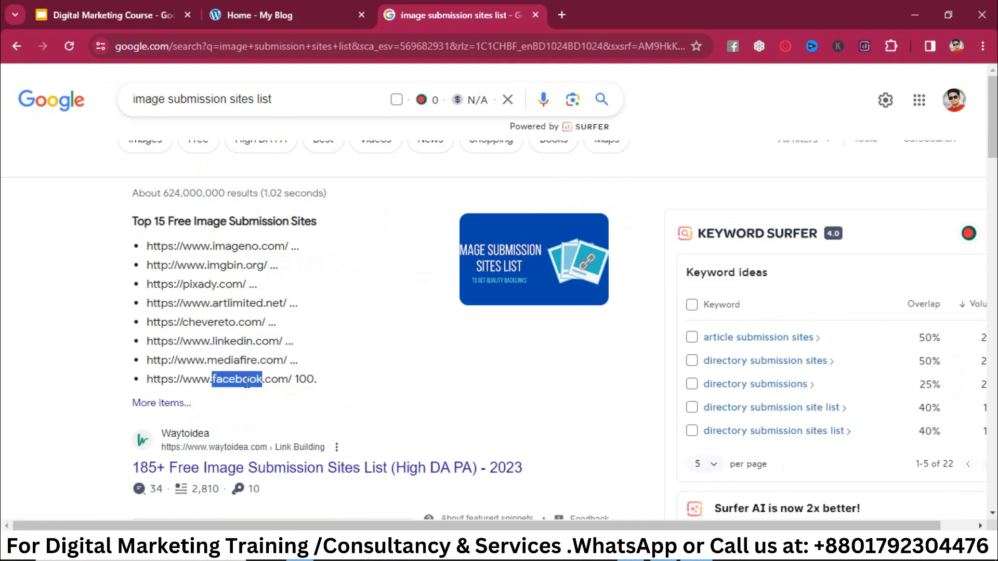
double_click(246, 360)
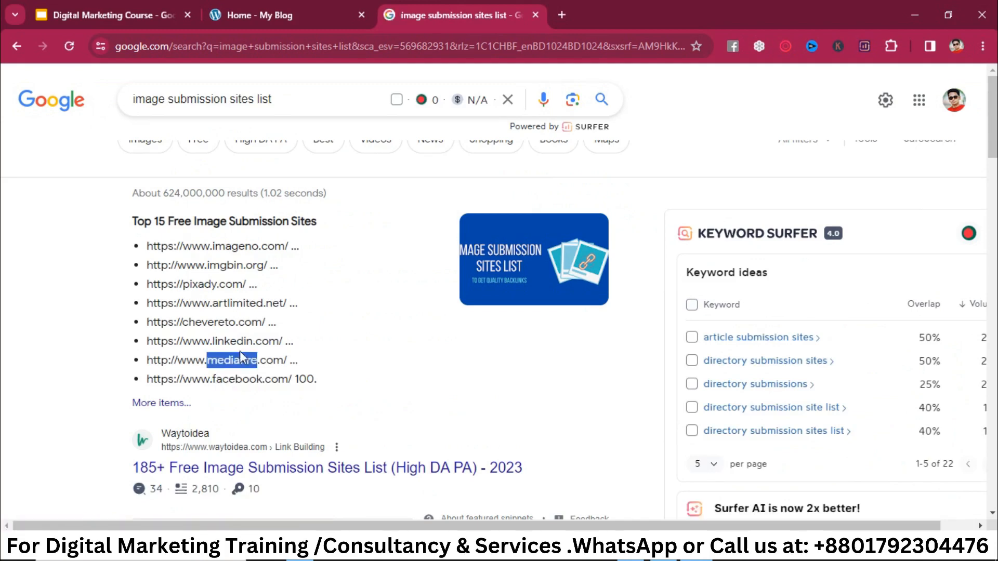
click(240, 353)
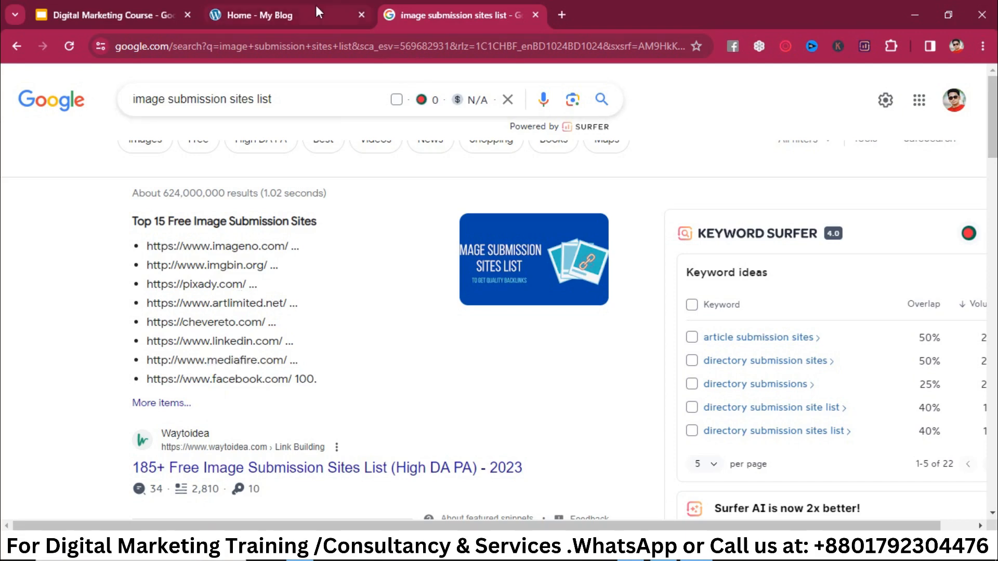
- Open Flickr through its link on the Image Submission slide and bring up the Flickr sign-up form
mouse_move(313, 5)
click(105, 5)
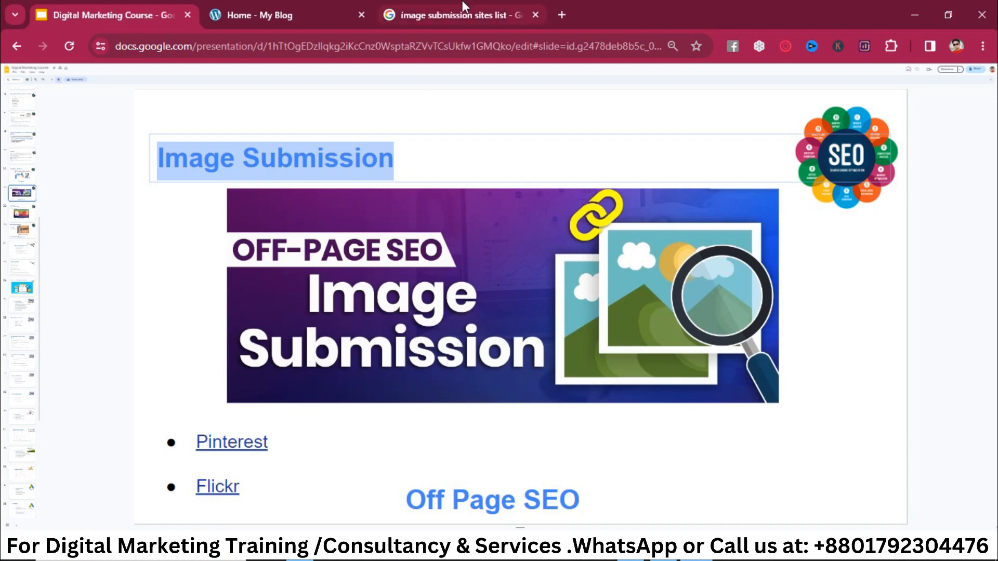
click(417, 30)
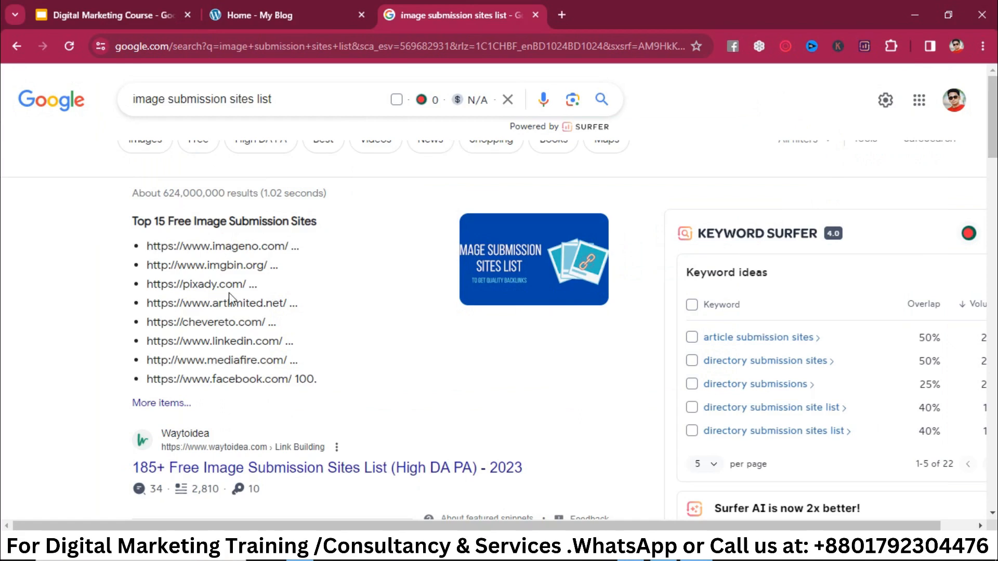
click(136, 8)
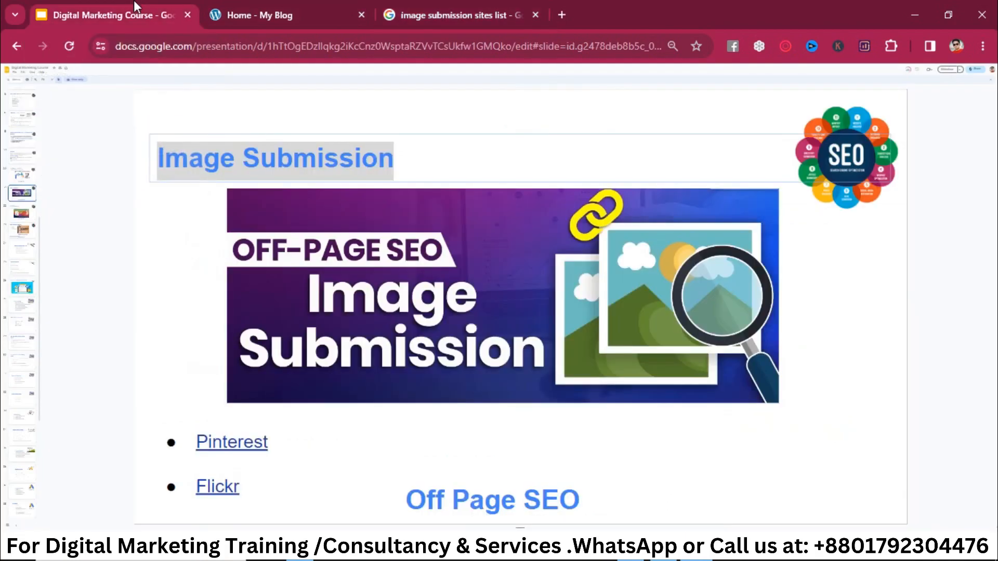
click(213, 486)
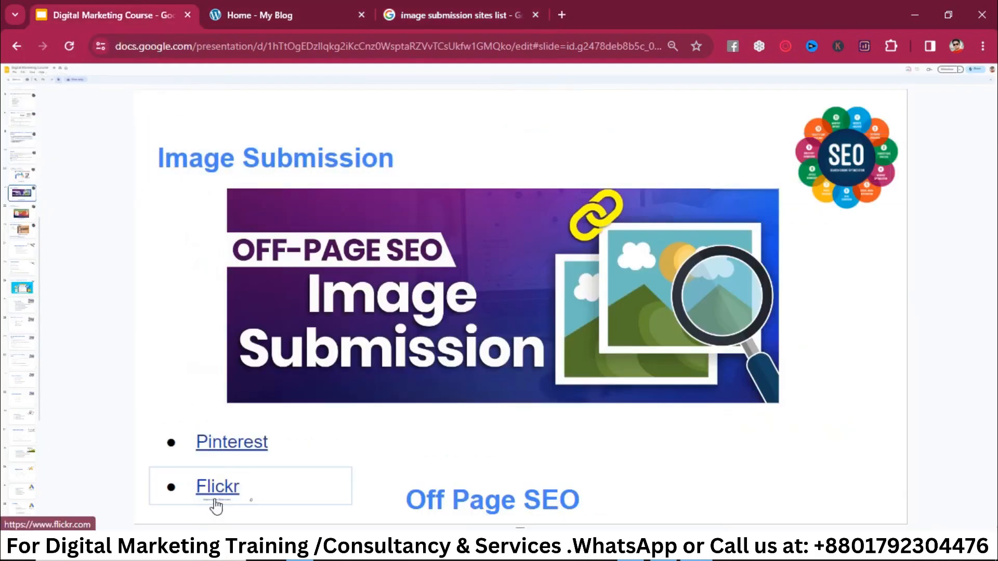
click(214, 503)
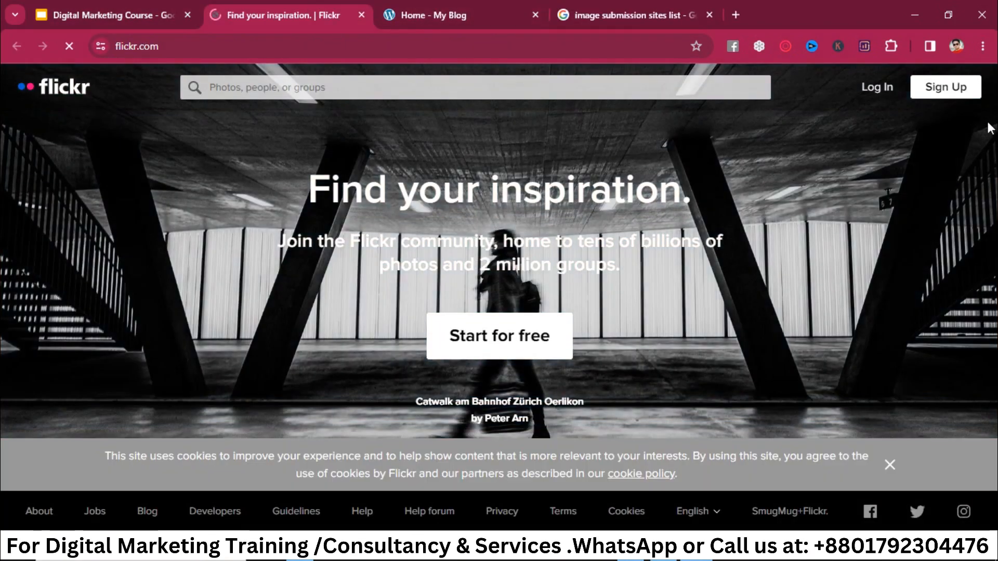
click(945, 101)
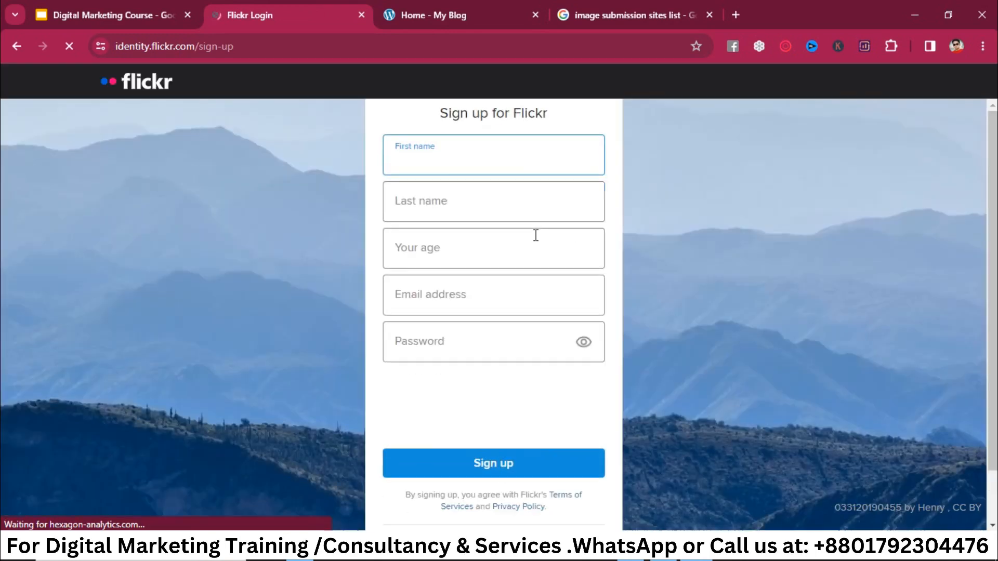
- Fill in the first and last name from the saved autofill entry and set the age to 23
click(441, 166)
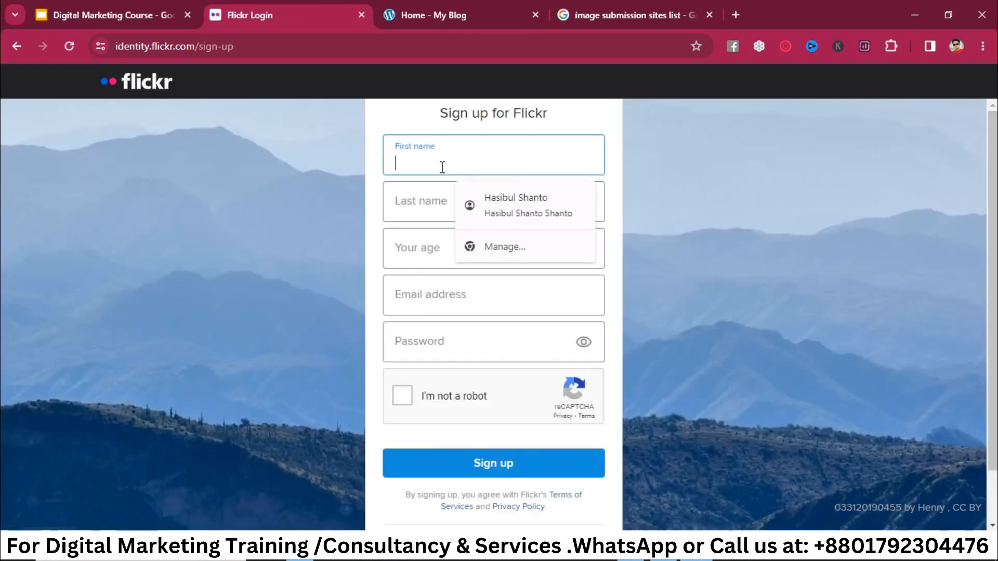
click(497, 198)
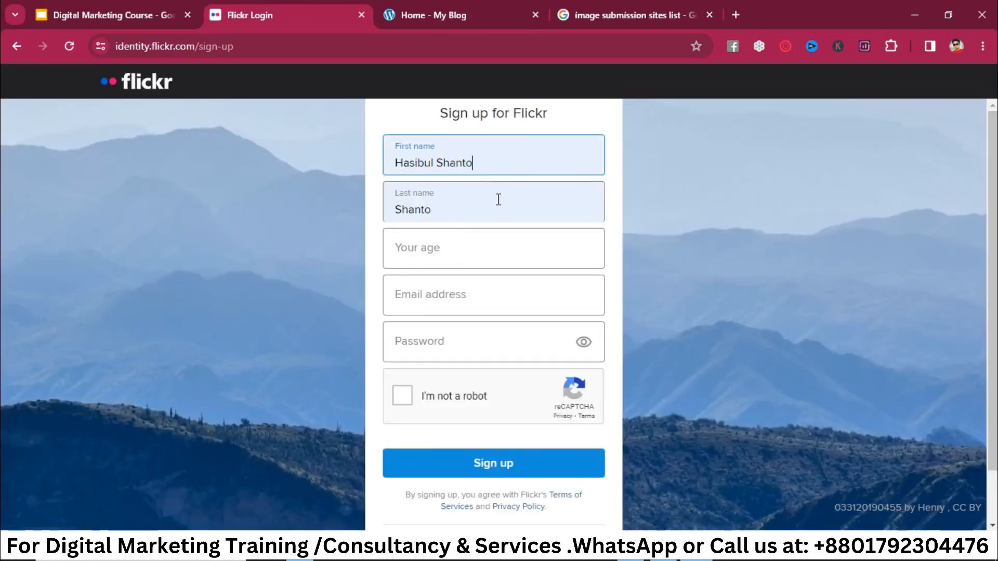
click(474, 258)
text(23)
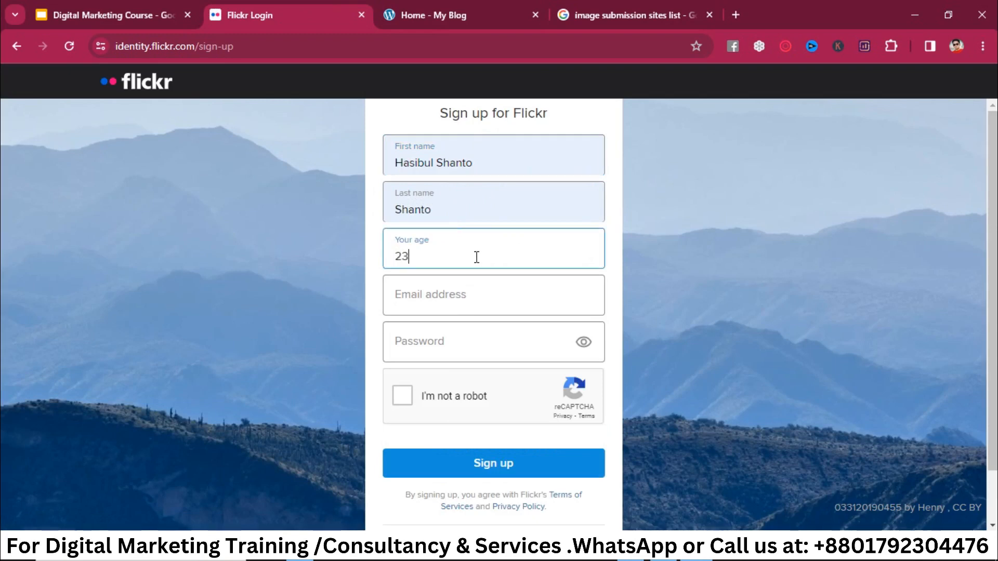
- Copy the e-mail address from the Google account details and paste it into the Flickr sign-up form's email address field
click(451, 299)
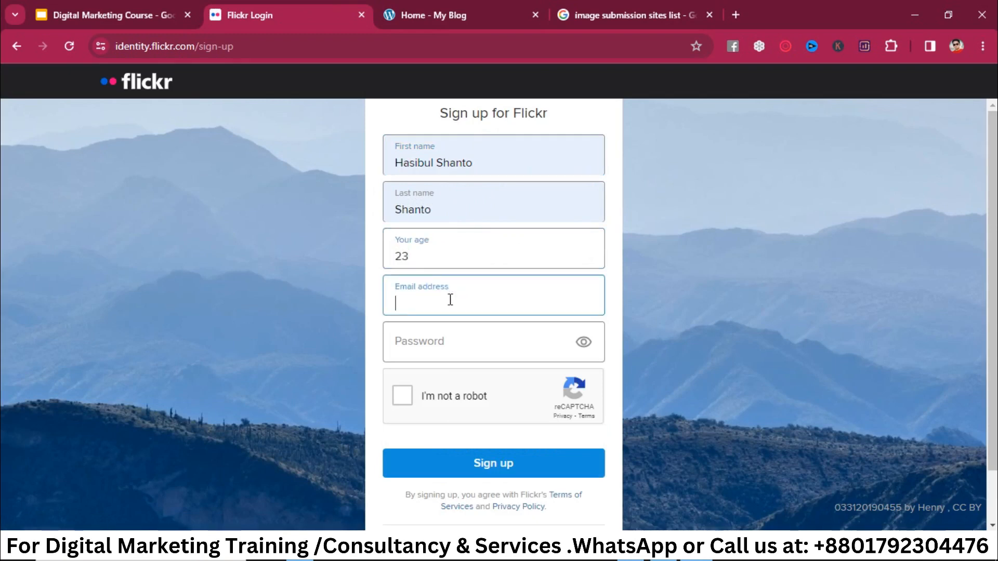
click(627, 6)
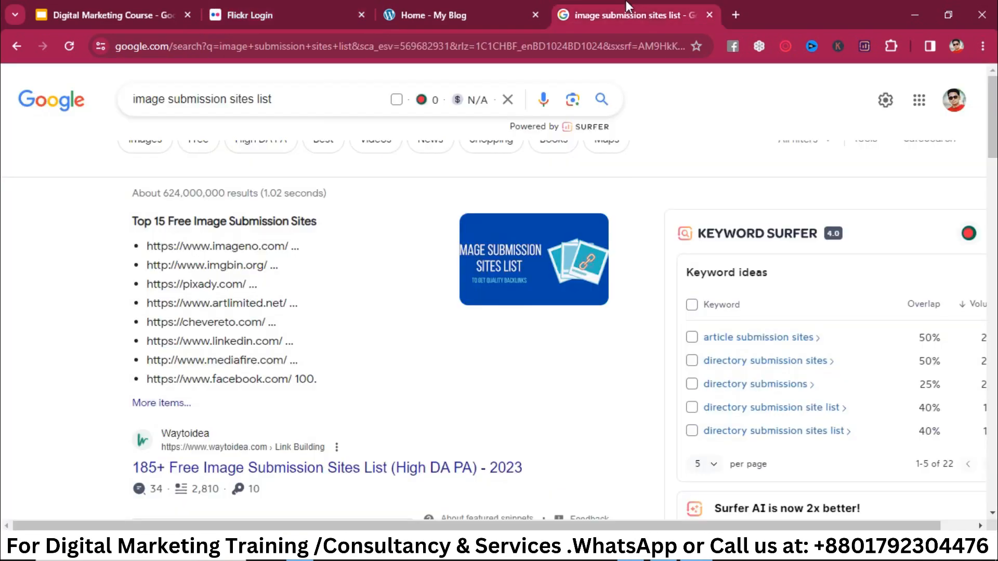
click(953, 100)
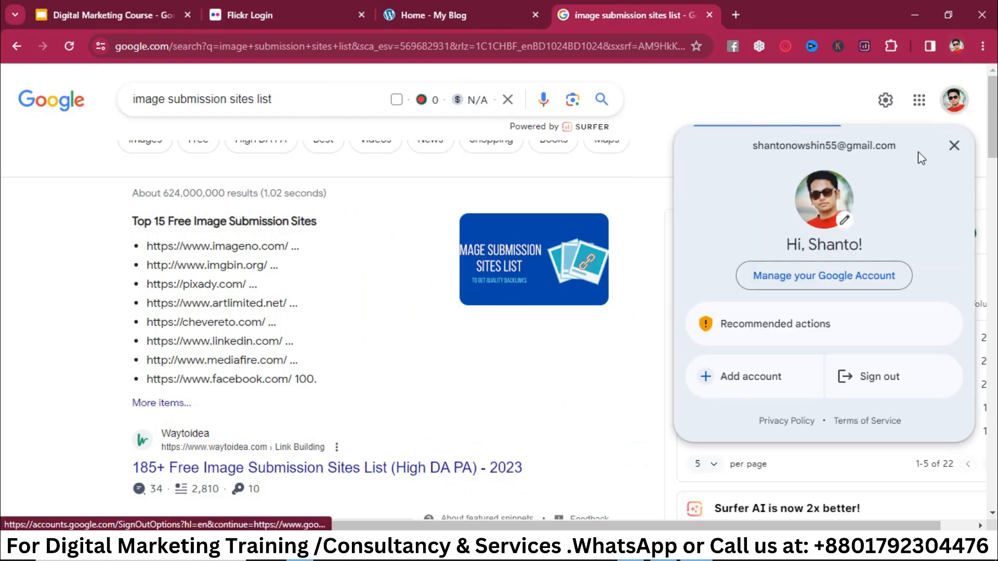
triple_click(857, 147)
key(ctrl+c)
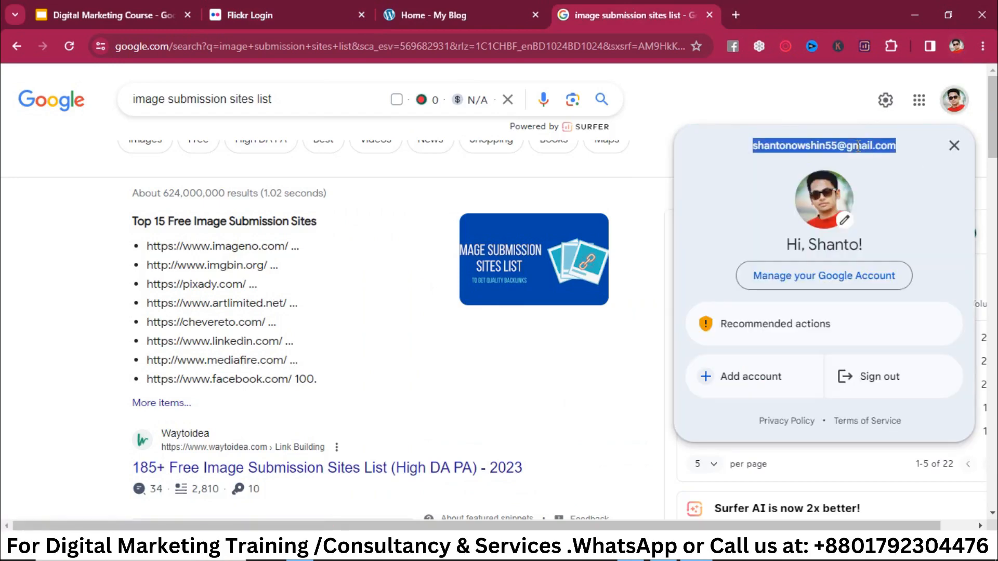
click(402, 6)
click(300, 6)
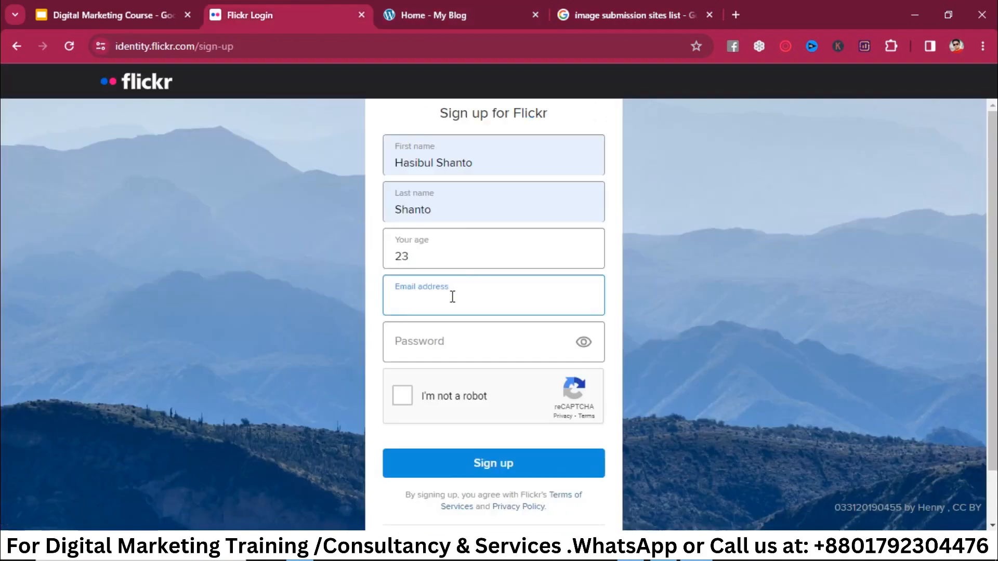
key(ctrl+v)
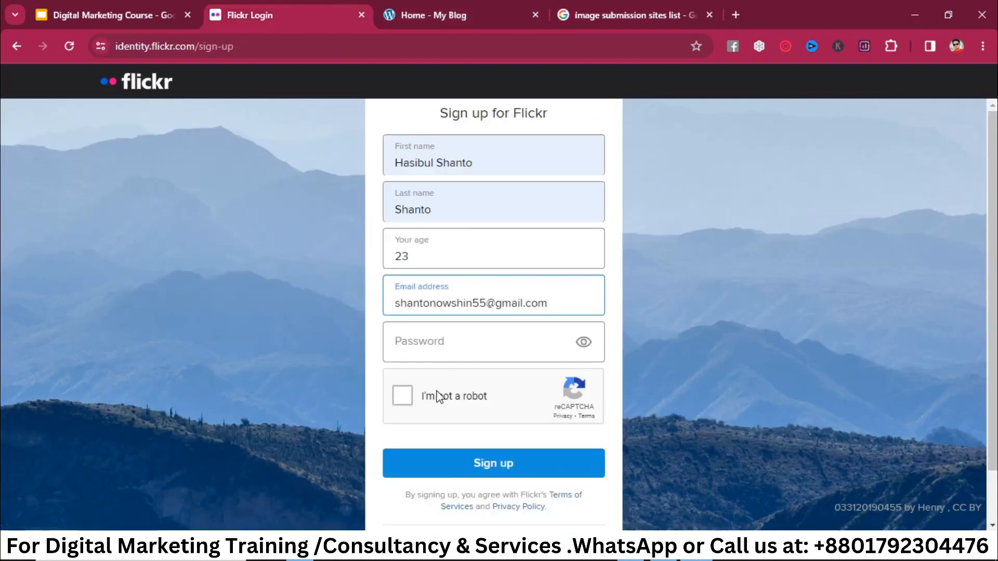
- Enter the account password in the Flickr sign-up form, complete the reCAPTCHA check and submit the registration
drag(487, 305, 395, 313)
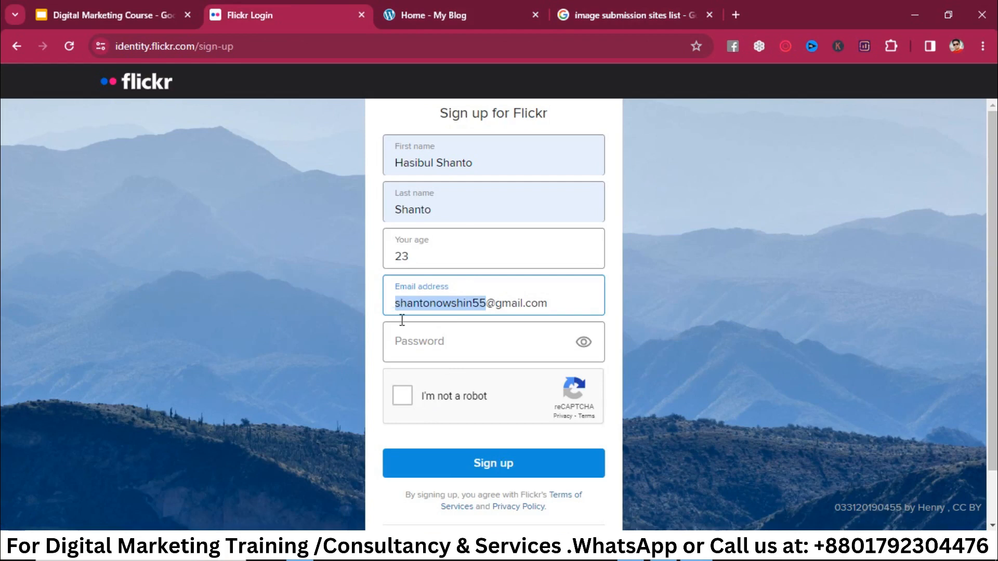
click(421, 338)
key(ctrl+v)
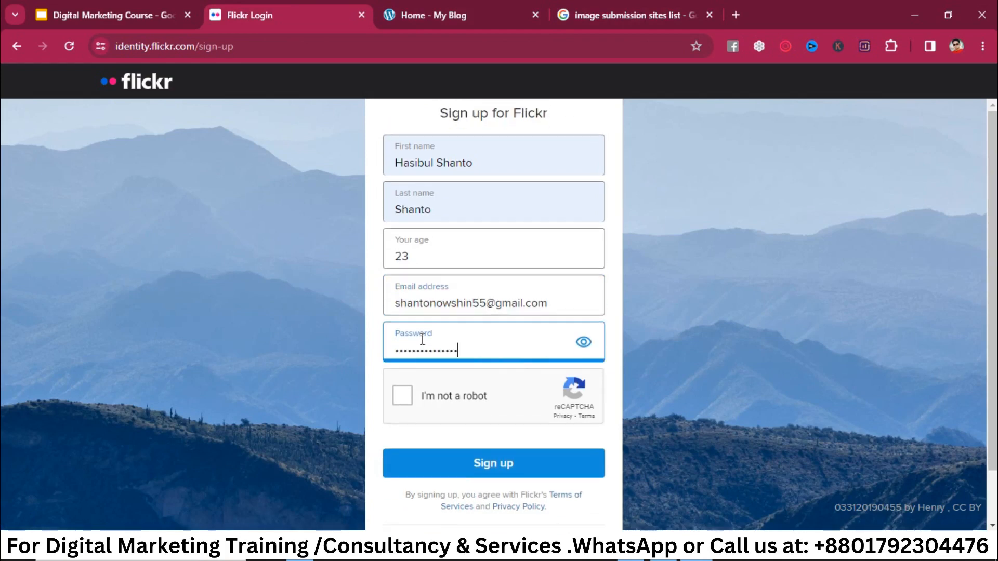
click(404, 395)
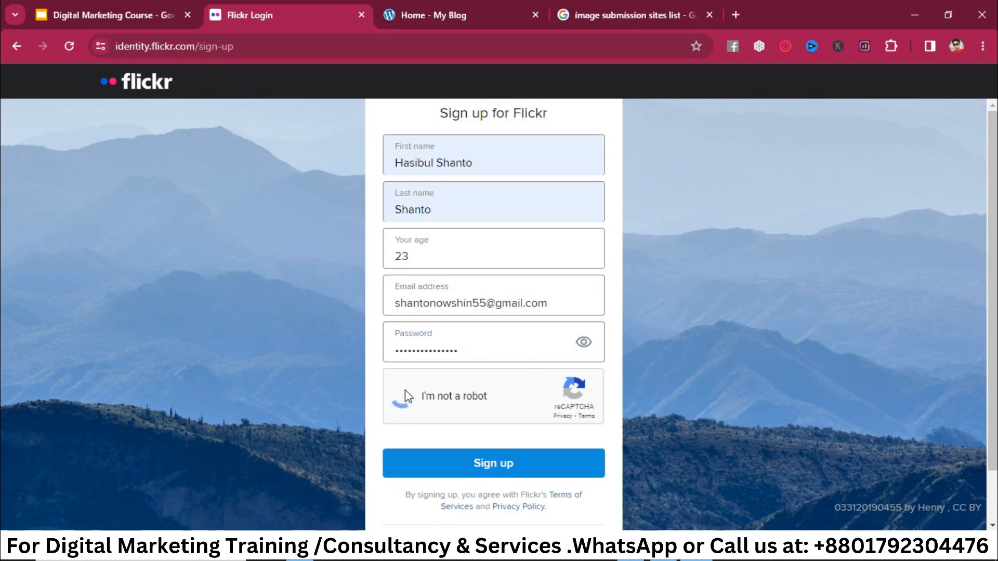
click(508, 474)
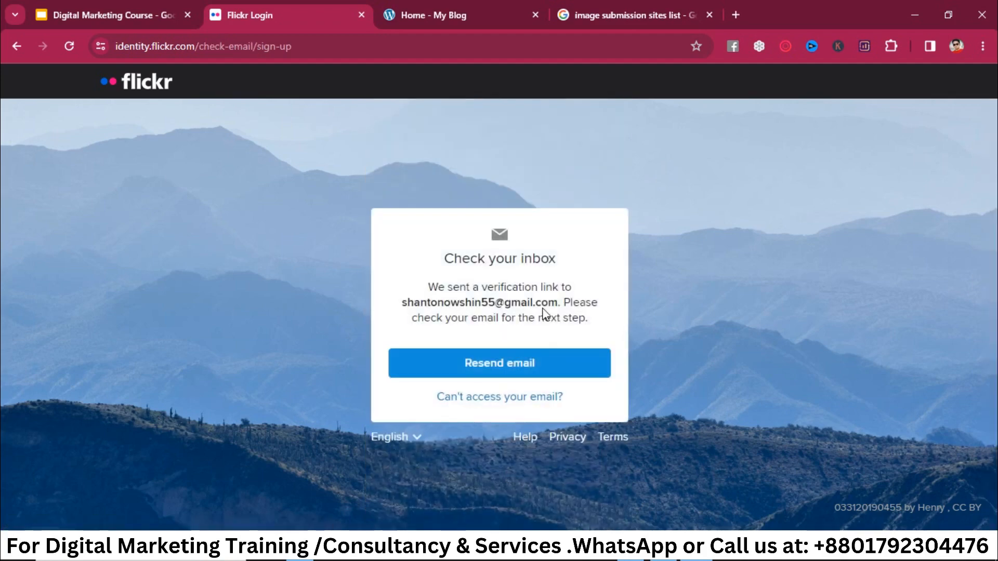
- Open Gmail in place of the Google search results, confirm the Flickr account through its verification e-mail, and close the old Flickr sign-up page
click(611, 6)
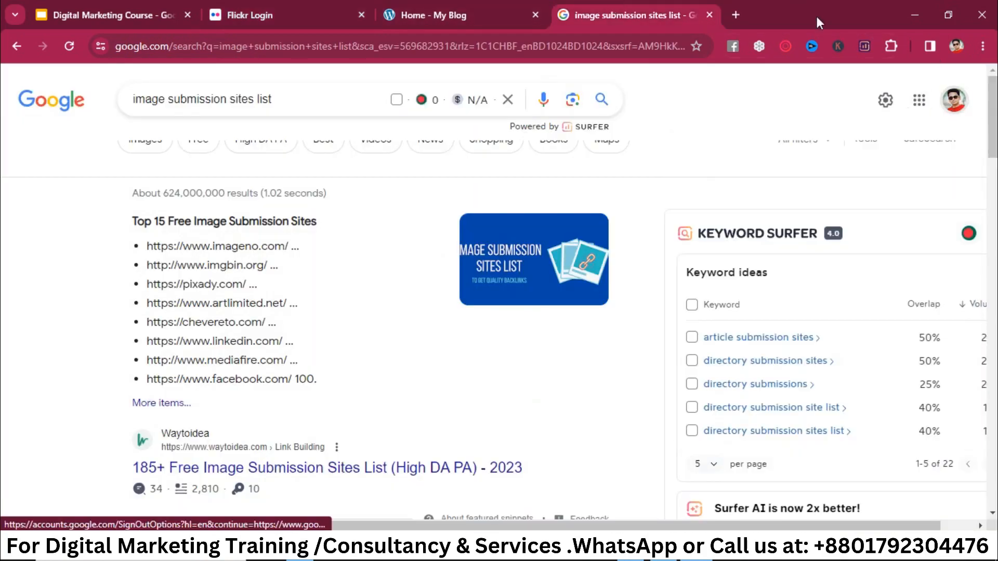
click(709, 15)
click(562, 15)
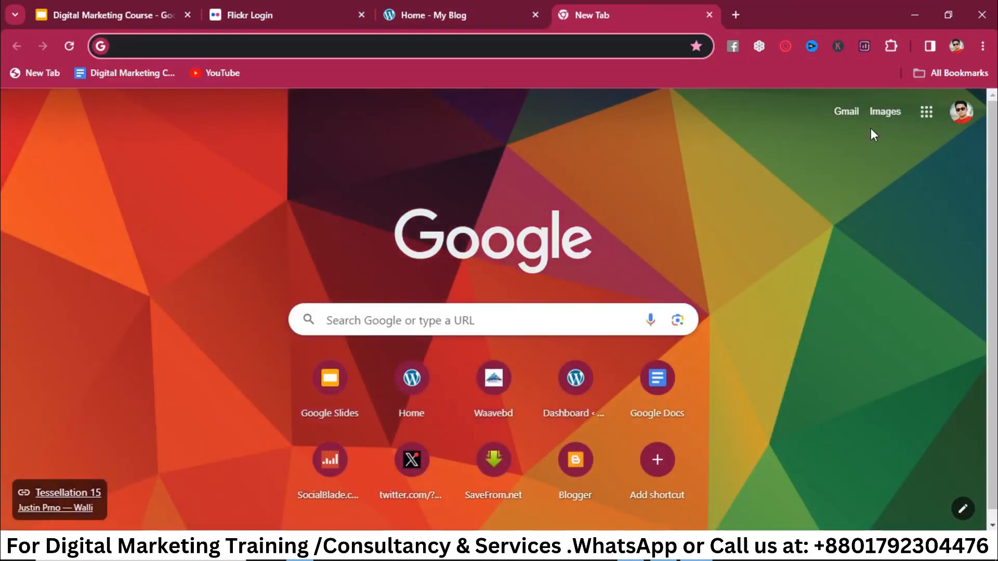
click(847, 111)
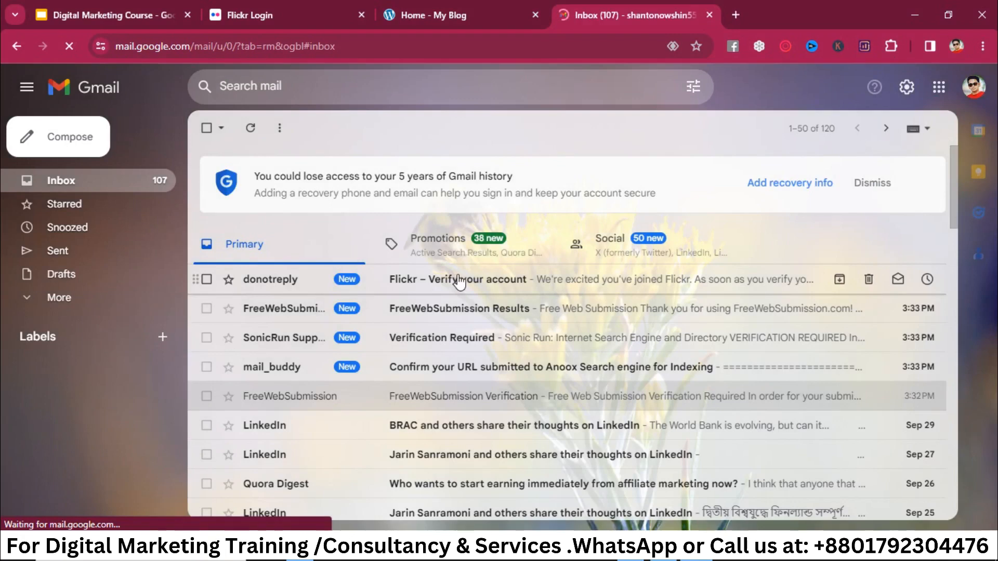
click(459, 282)
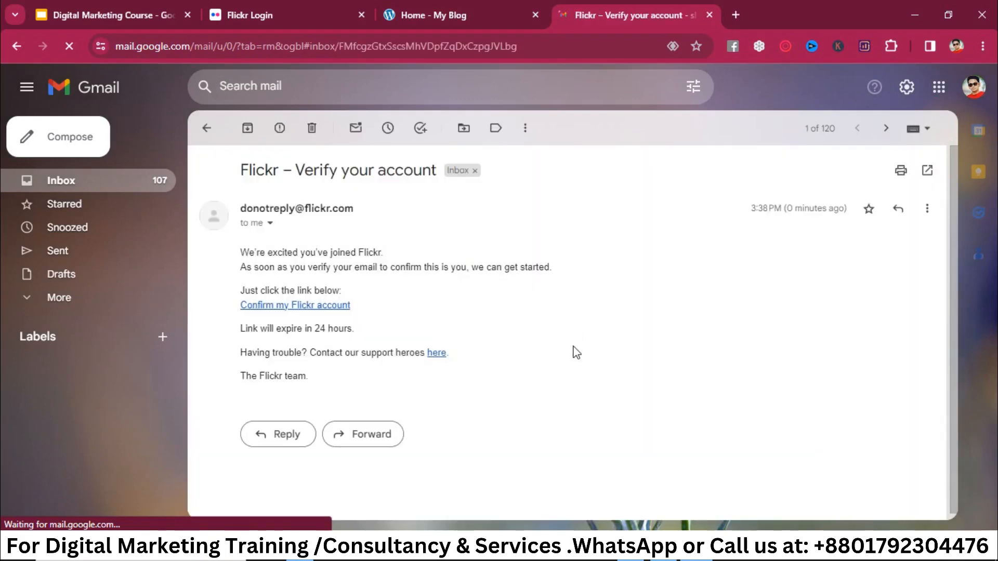
click(289, 306)
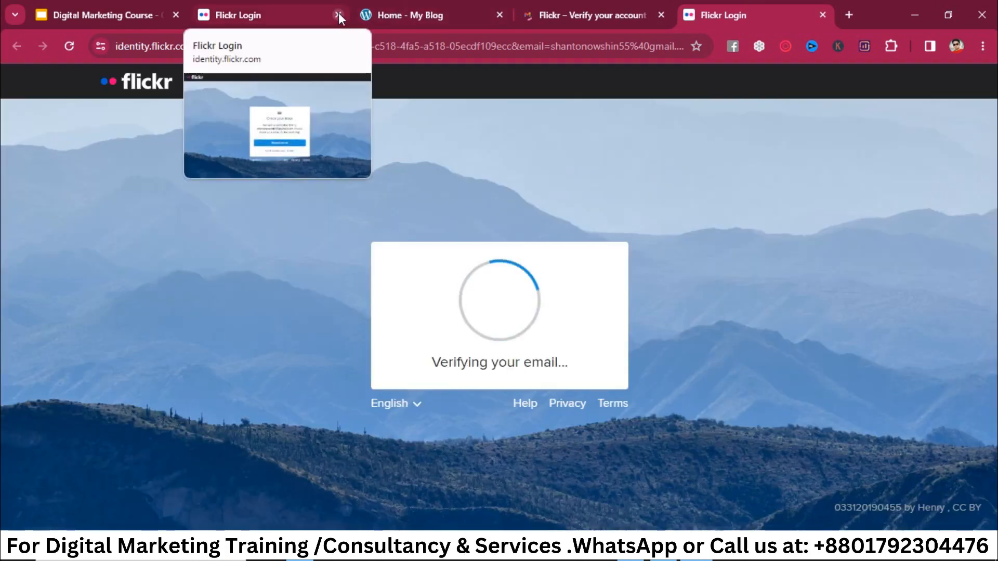
click(338, 14)
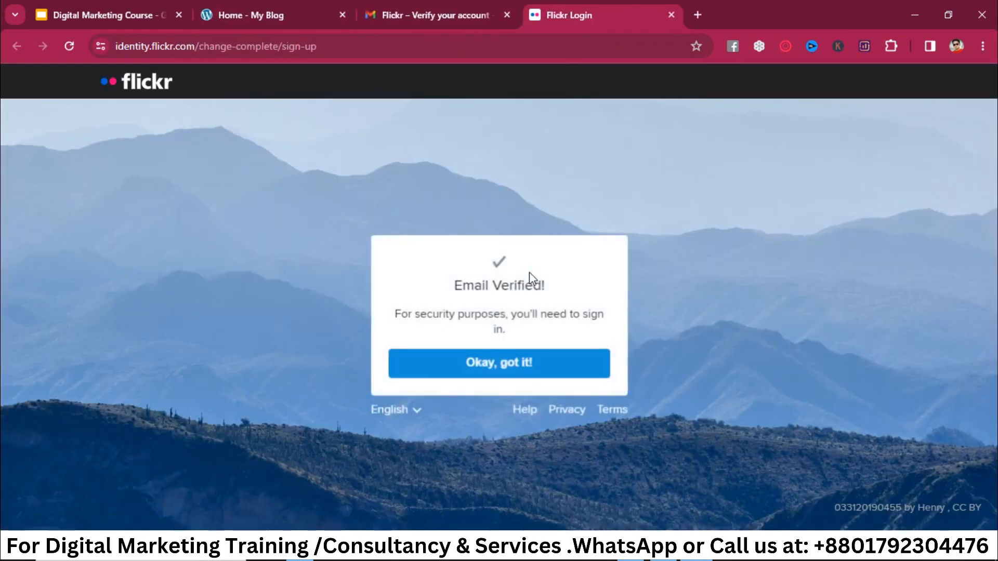
- Acknowledge the e-mail verification and sign in to Flickr by entering the account password
click(508, 367)
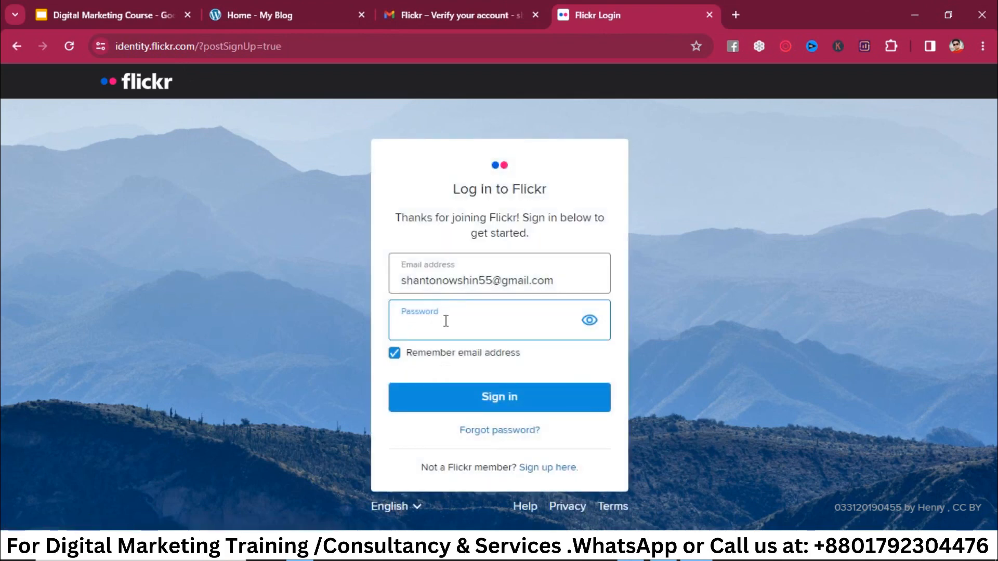
drag(492, 281, 394, 281)
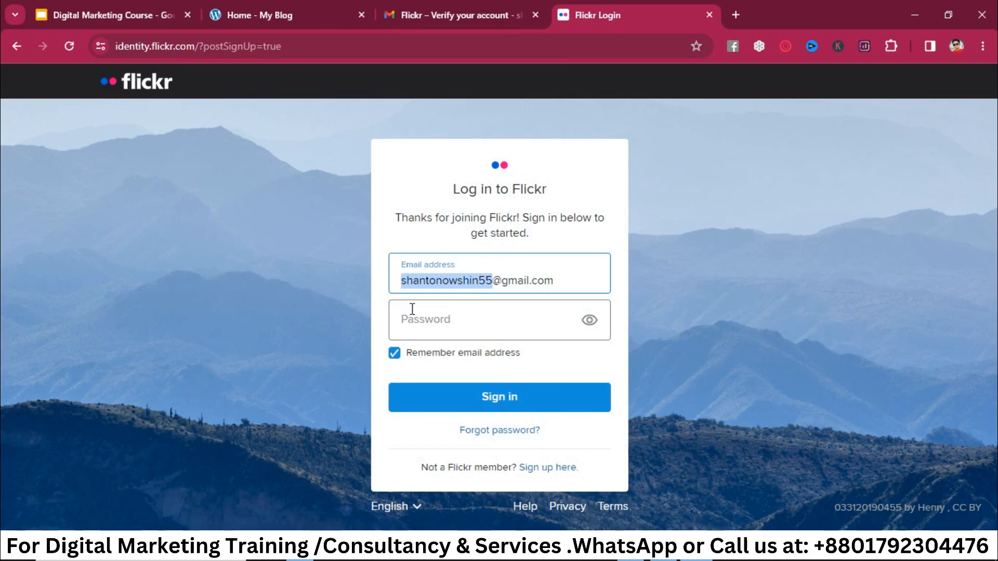
click(430, 327)
key(ctrl+v)
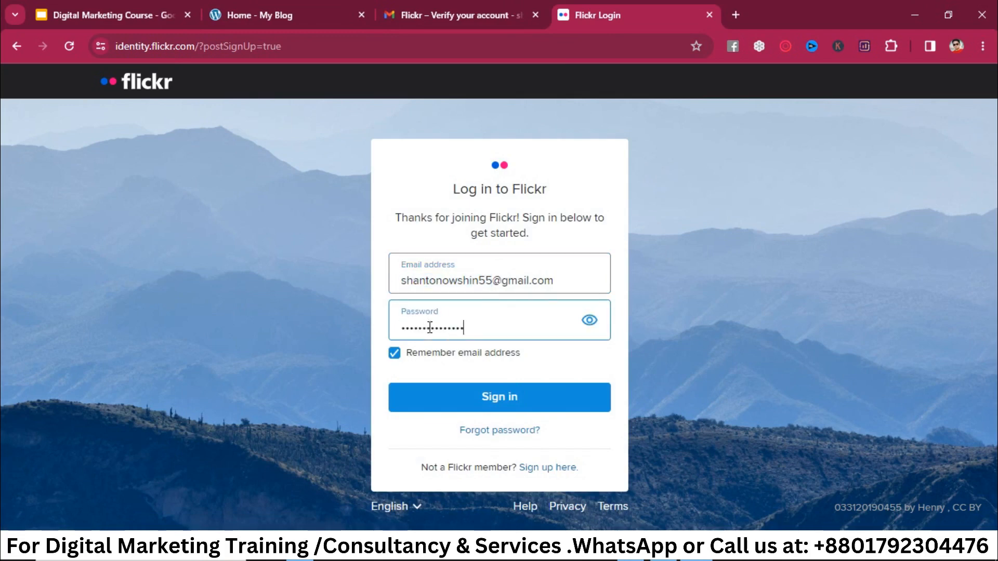
click(522, 401)
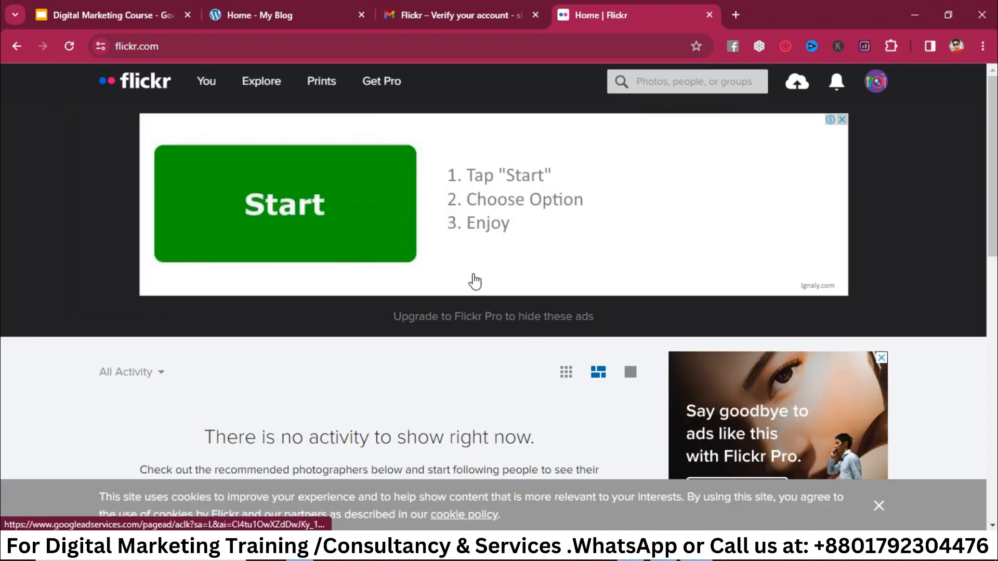
- Look through the Flickr home page, including the people to follow, popular photos and suggested groups
scroll(556, 318, down, 5)
scroll(556, 317, up, 1)
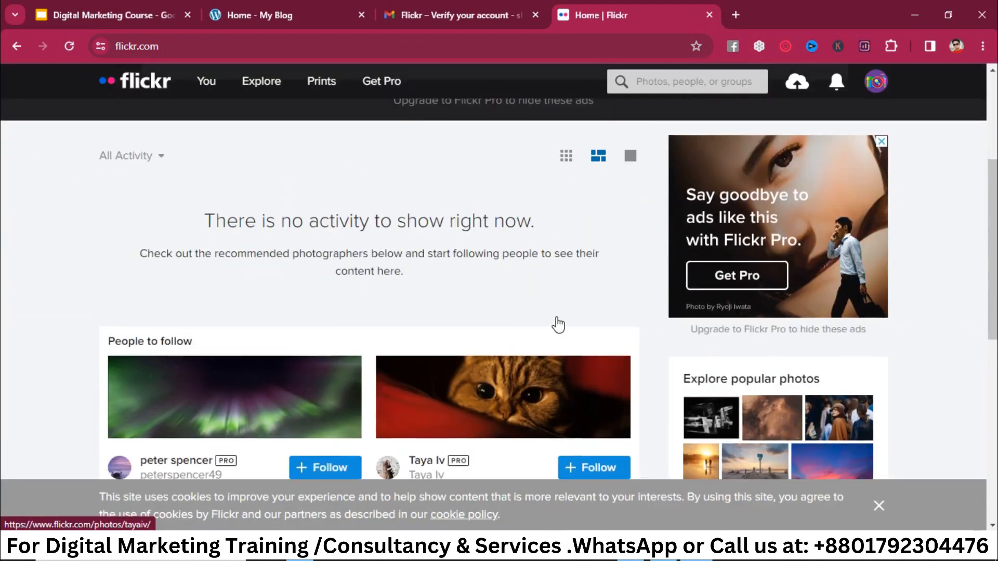
scroll(557, 320, down, 6)
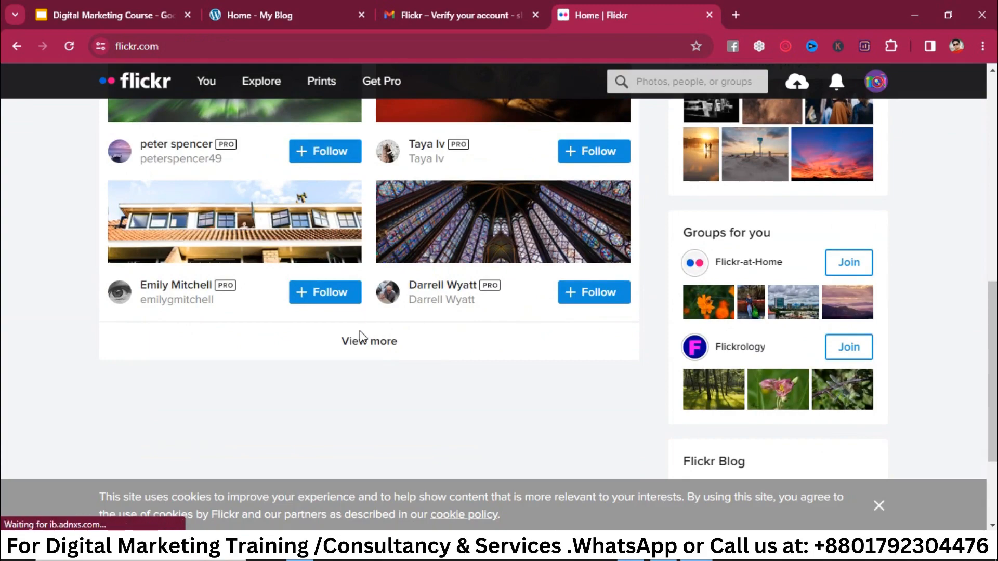
scroll(352, 252, up, 1)
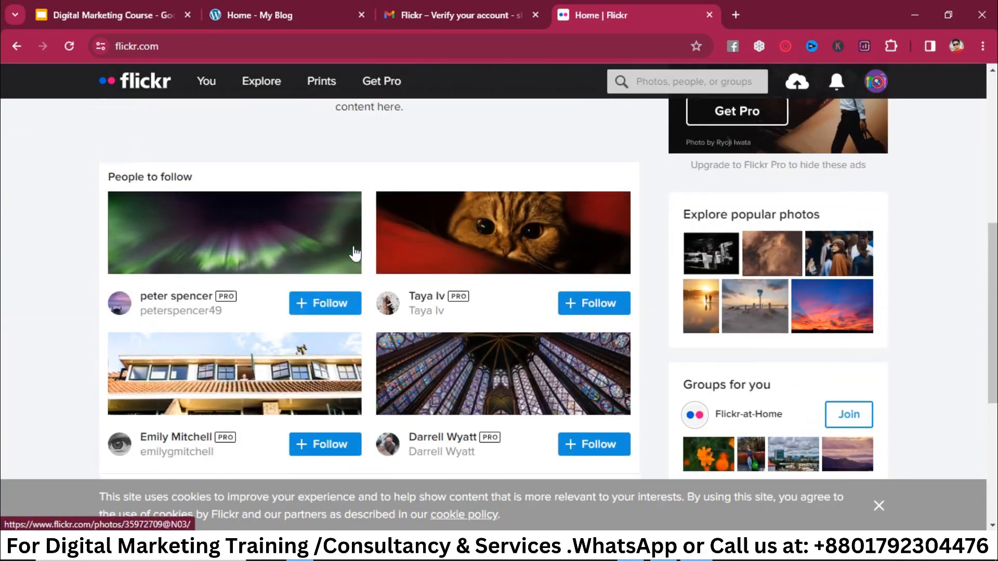
scroll(676, 218, up, 1)
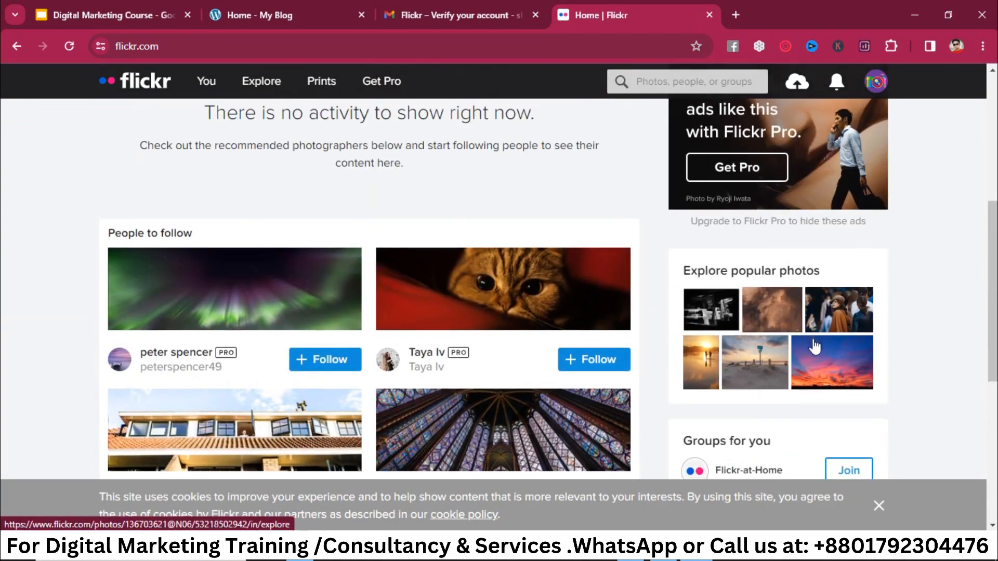
scroll(813, 346, down, 5)
scroll(659, 292, up, 10)
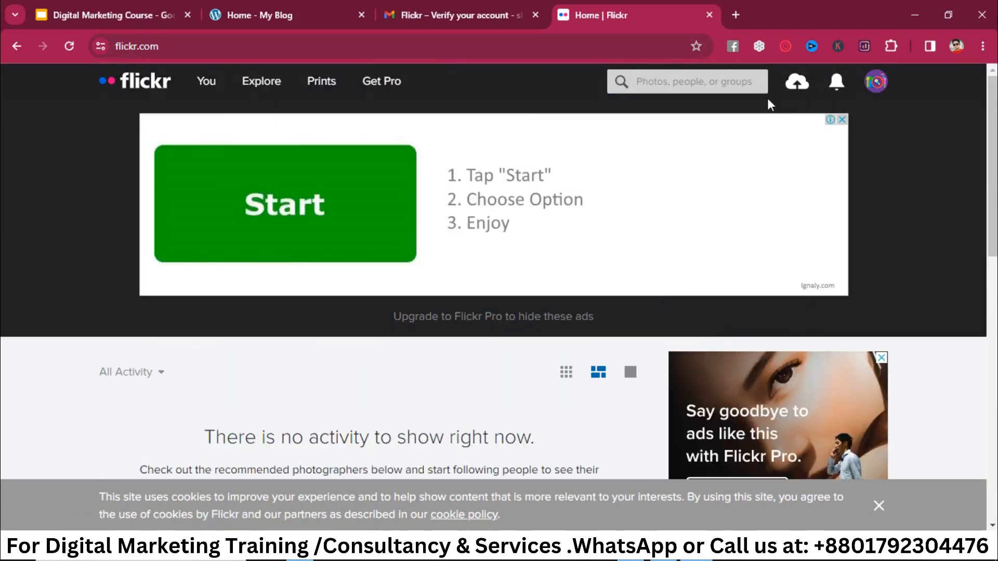
- Add the smartwatch photo 61CZSoSnVPL._AC_SL1500_ from the Downloads folder to a new Flickr upload and open its description for editing
click(800, 82)
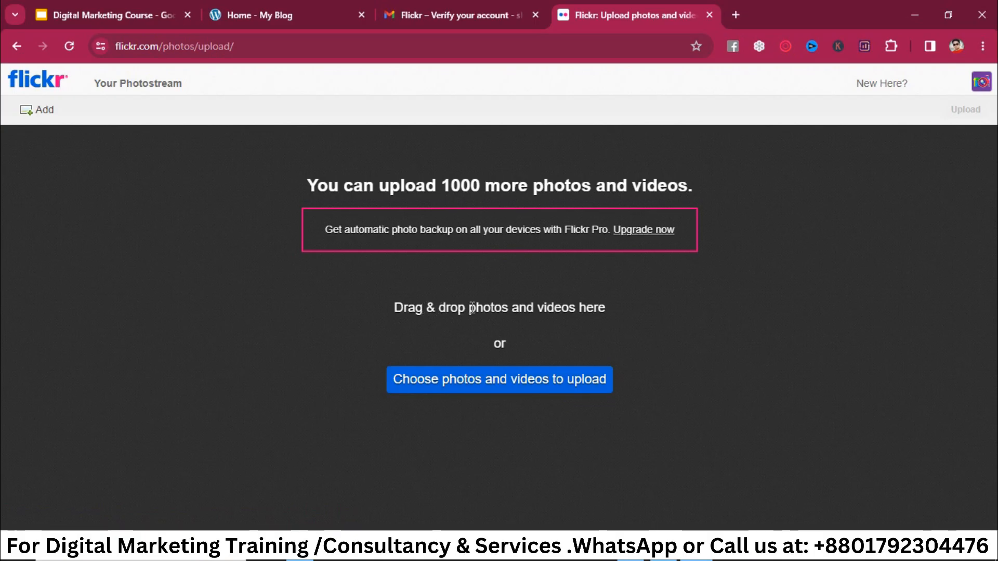
mouse_move(300, 549)
click(473, 380)
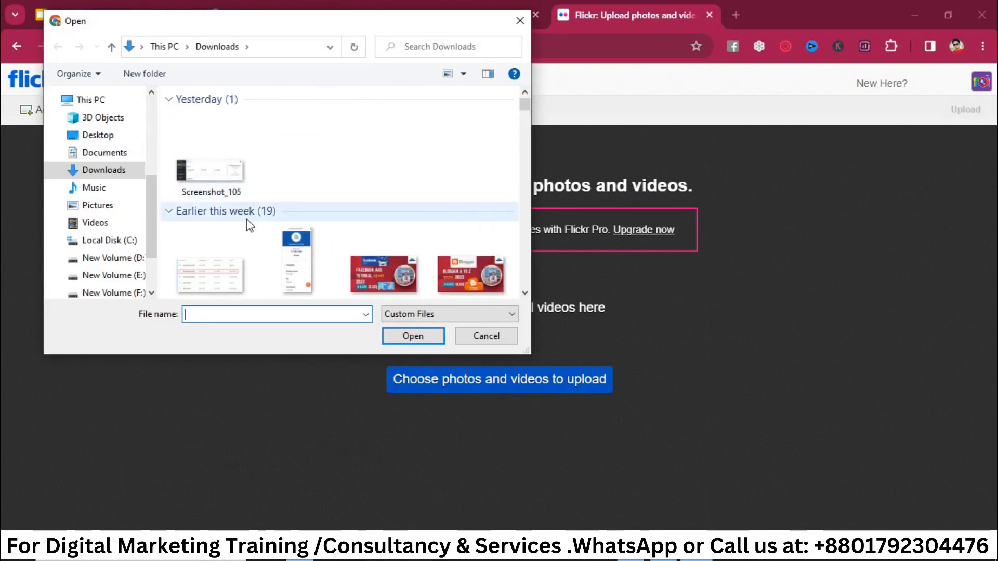
double_click(216, 222)
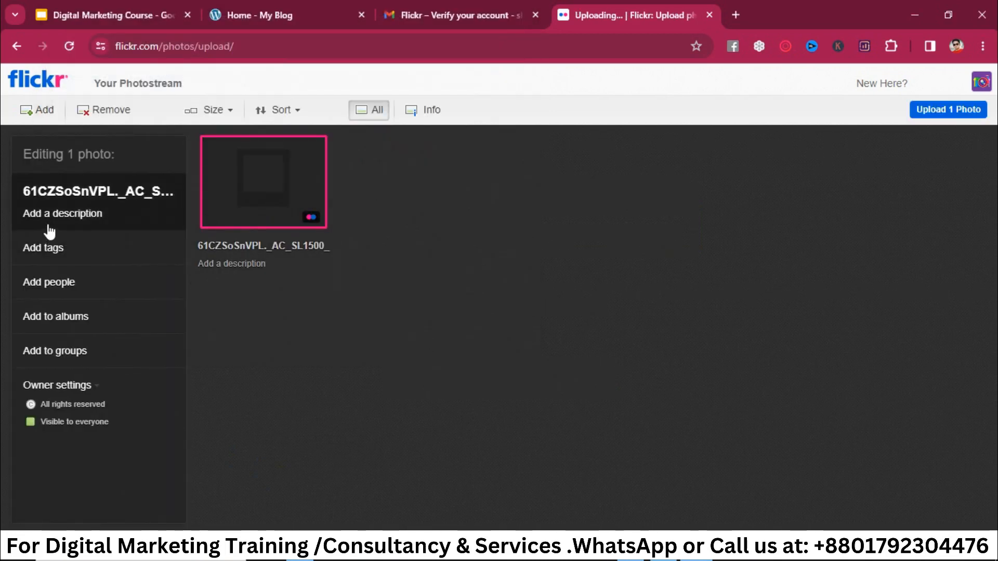
click(63, 217)
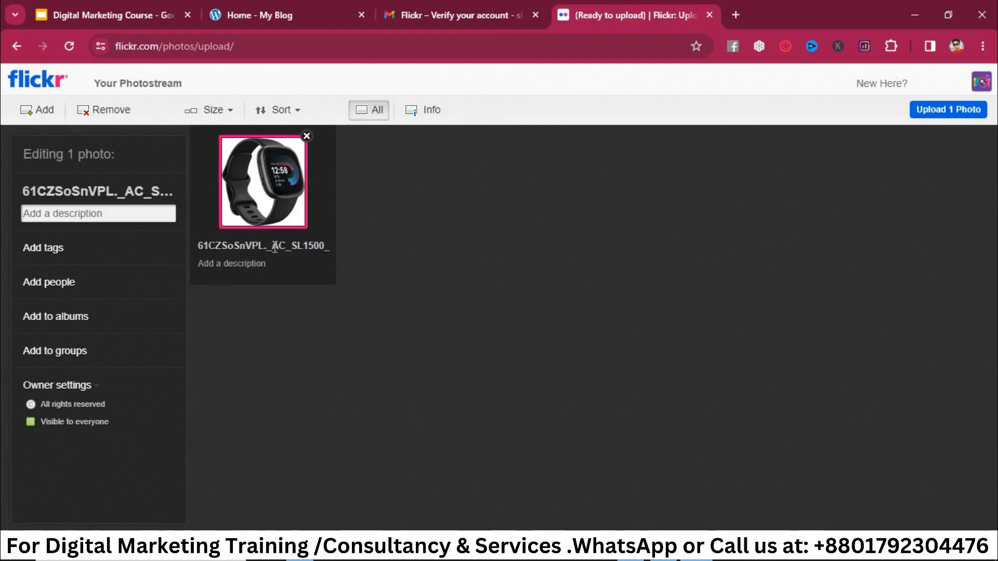
- Open Amazon in a new browser tab and search for "smart watch"
click(736, 15)
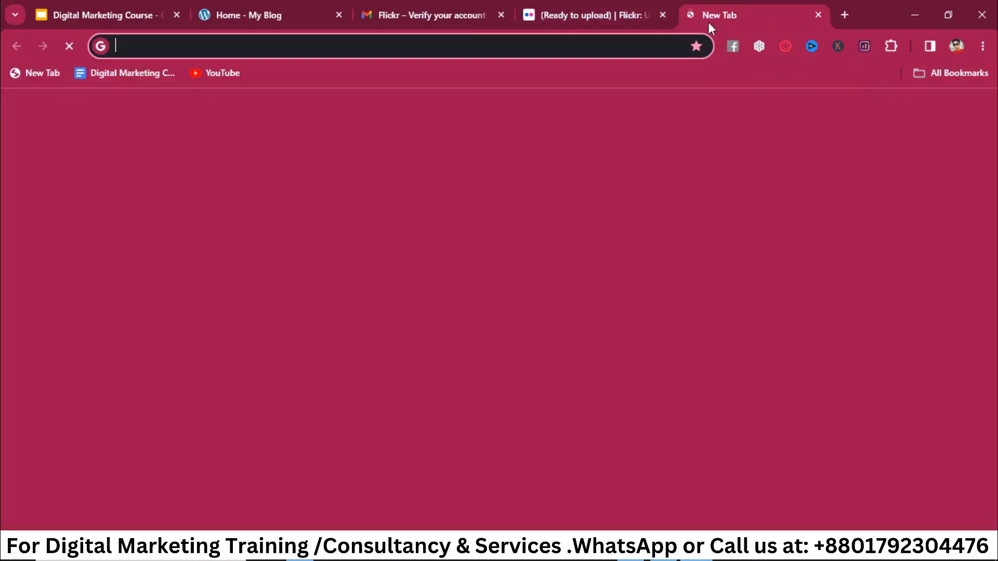
text(amaz)
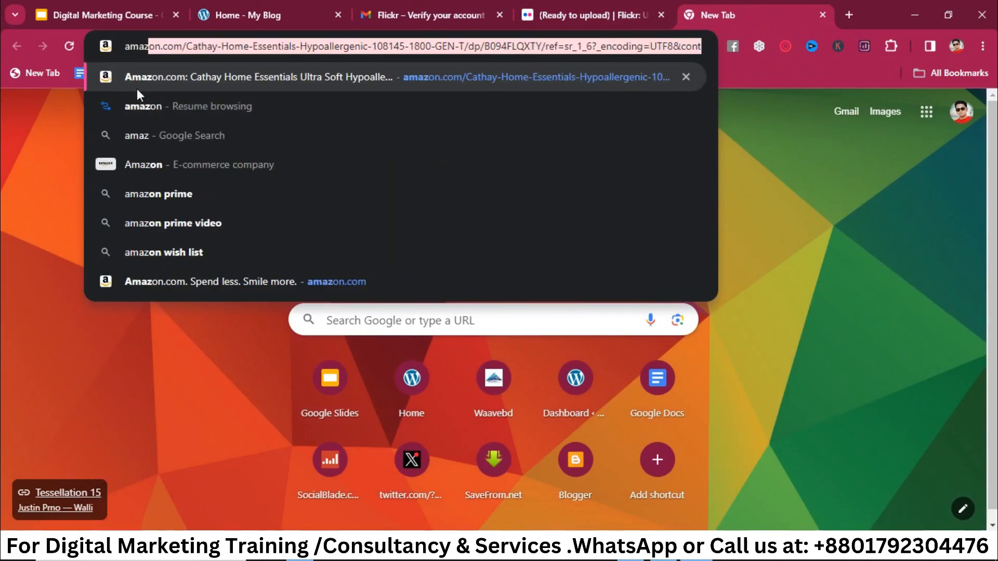
key(Return)
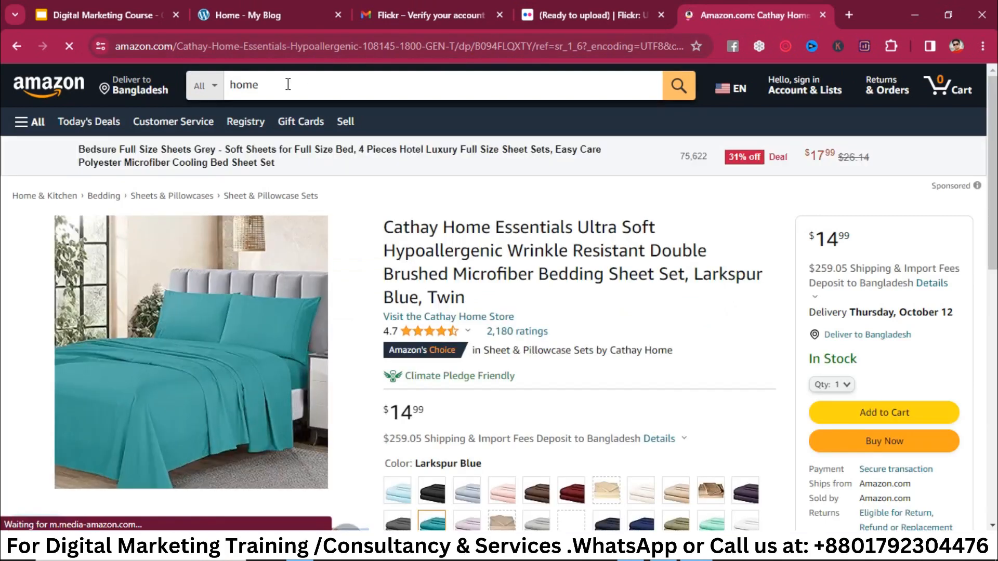
double_click(288, 84)
text(s)
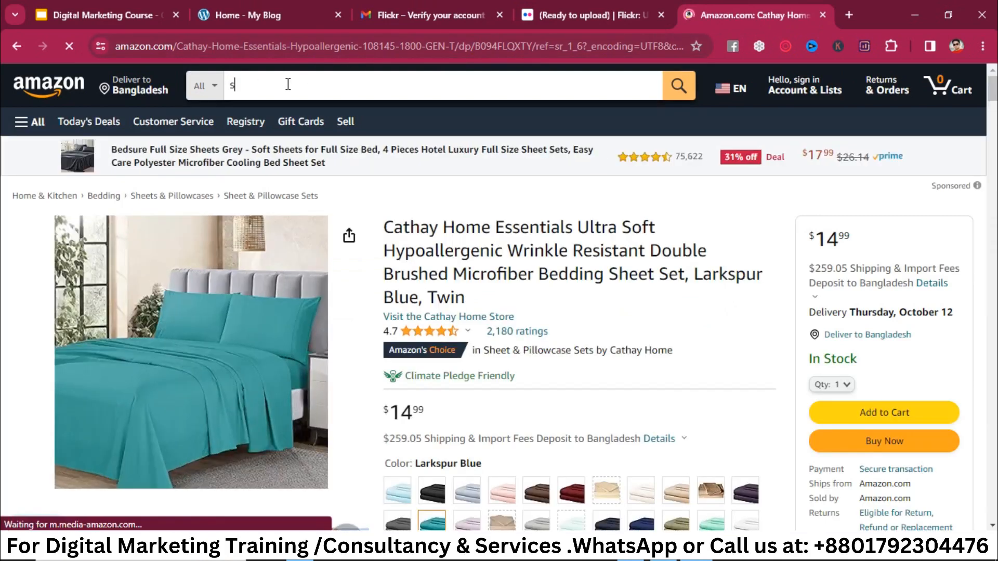
text(mart)
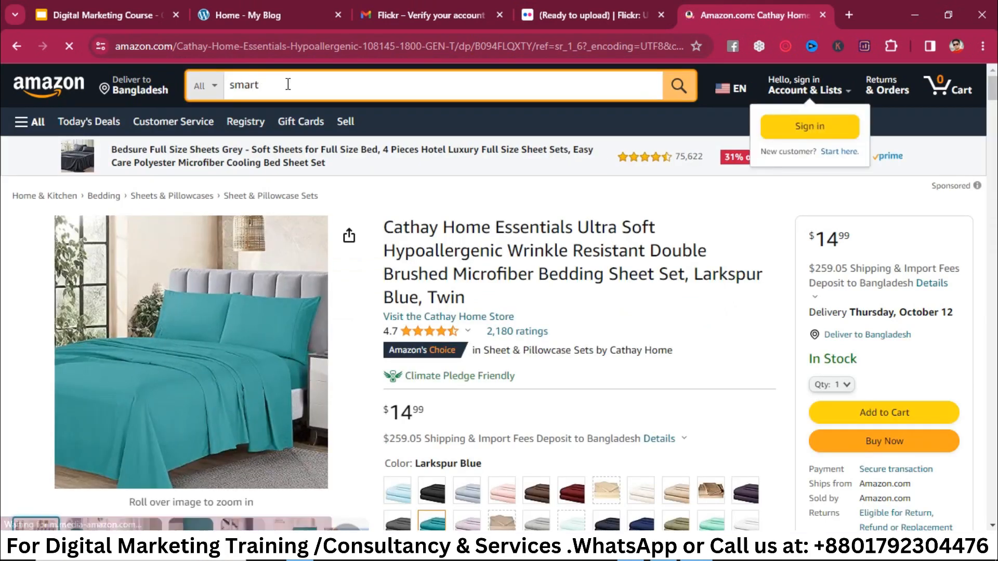
text( w)
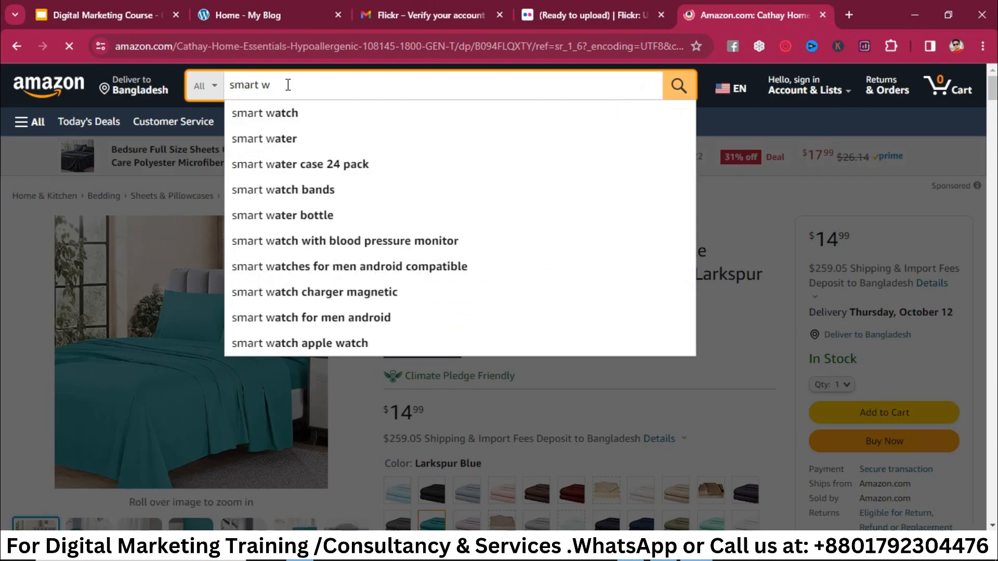
click(289, 112)
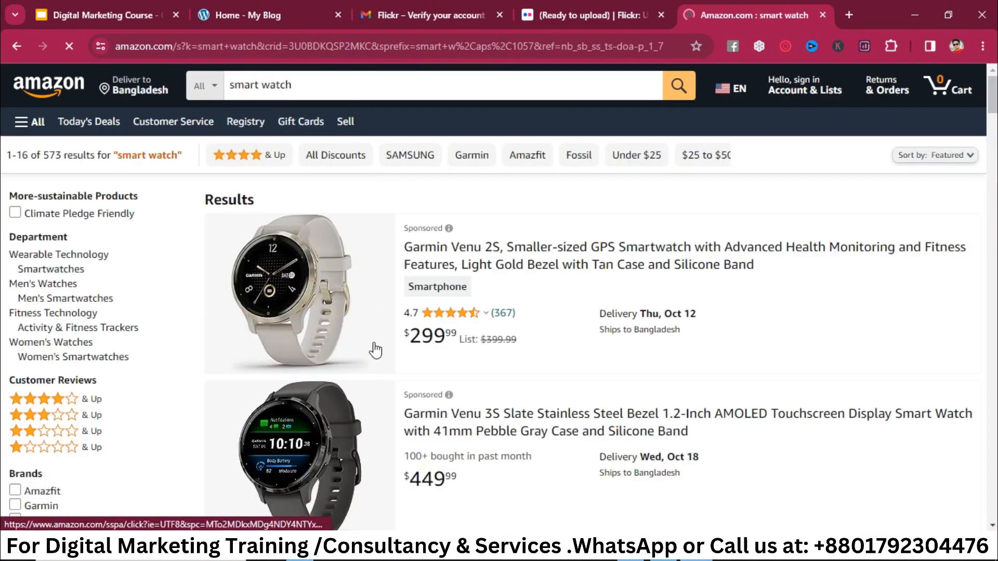
scroll(376, 350, down, 6)
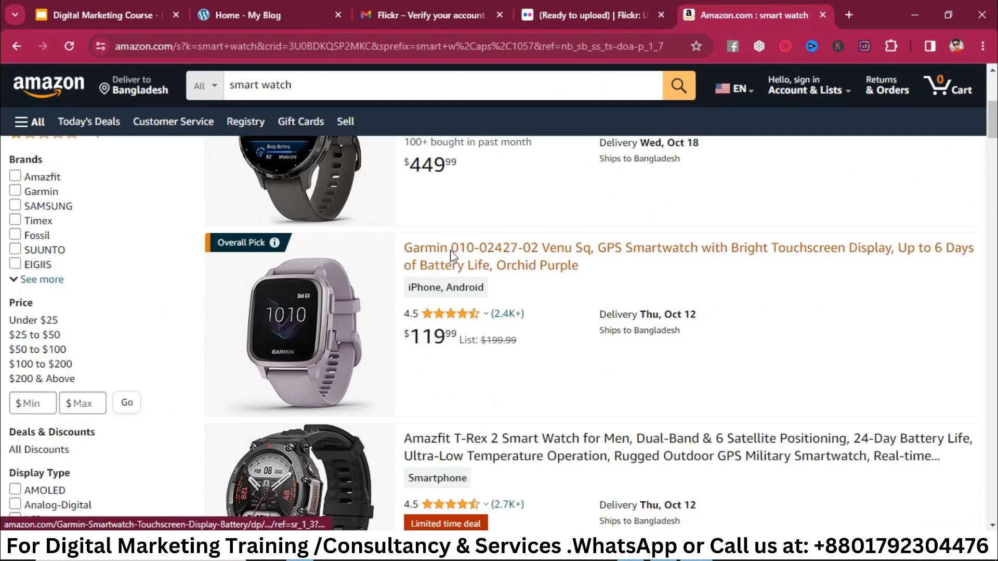
click(452, 256)
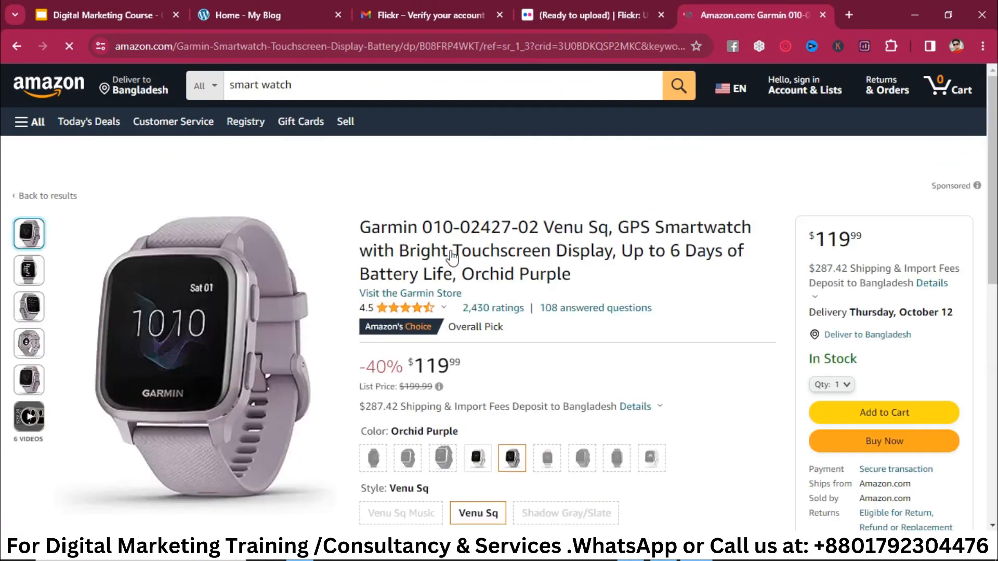
triple_click(501, 268)
key(ctrl+c)
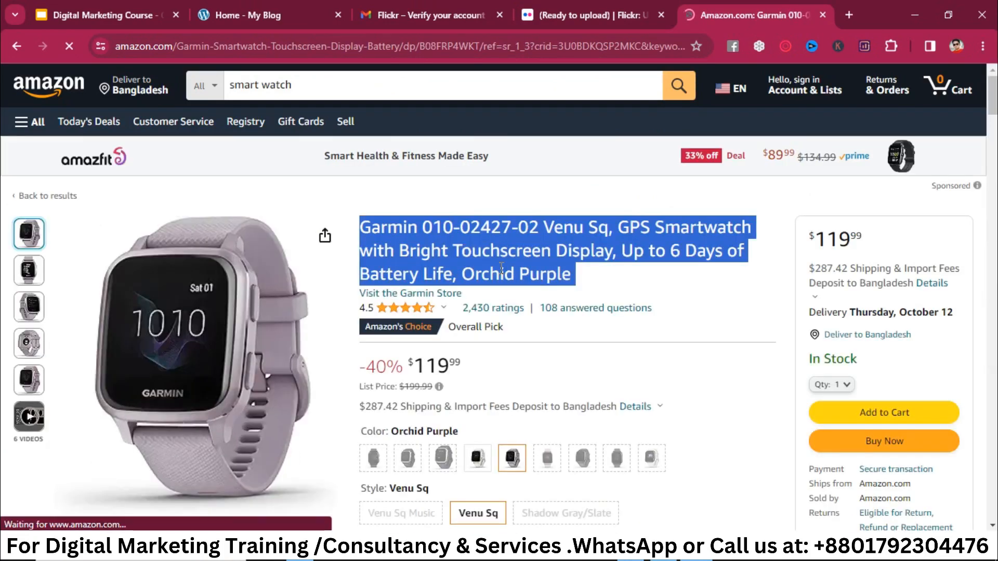
click(457, 18)
click(290, 1)
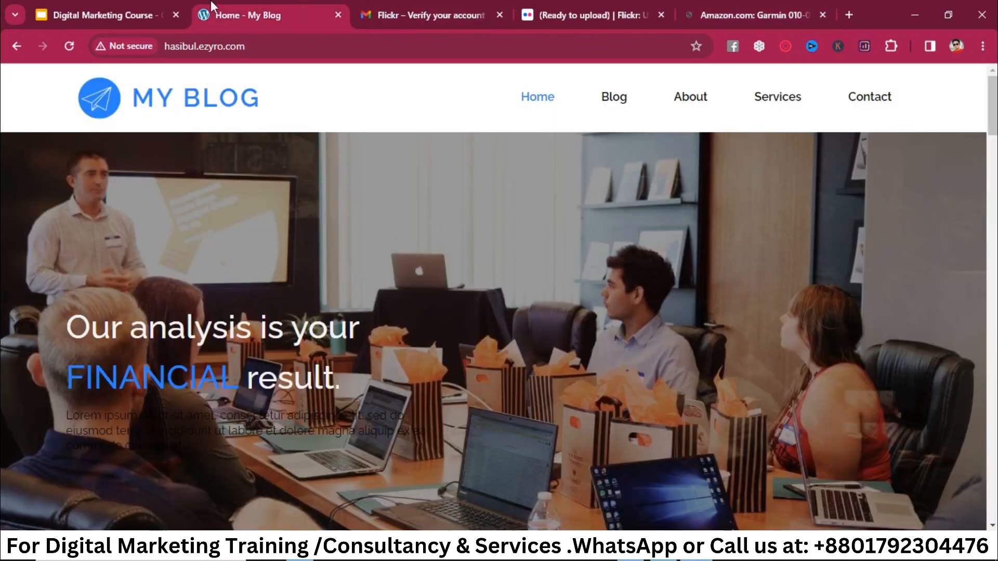
click(544, 8)
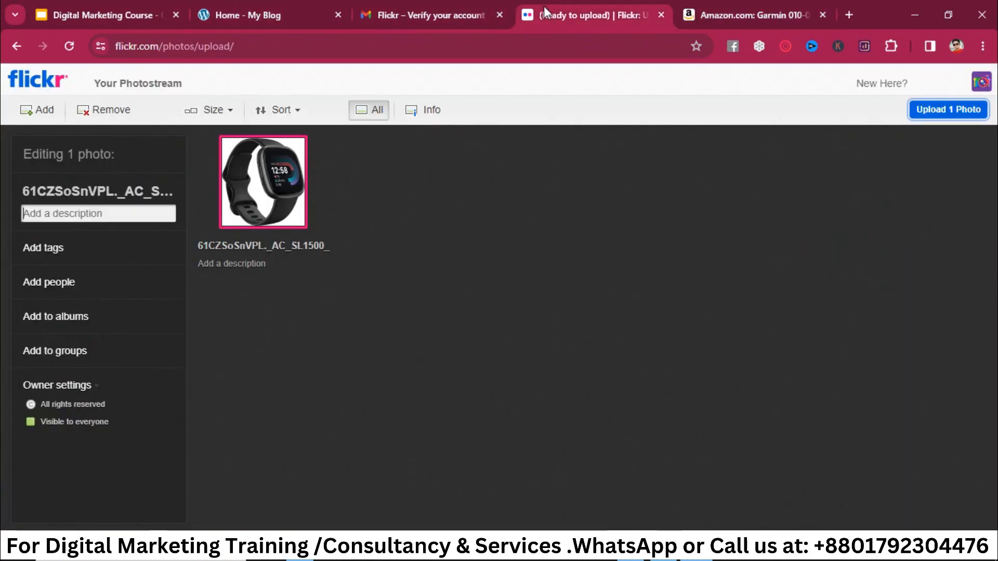
- Paste the copied Garmin product title as the photo's description and add the My Blog home page URL below it, closing the Gmail tab
click(123, 214)
key(ctrl+v)
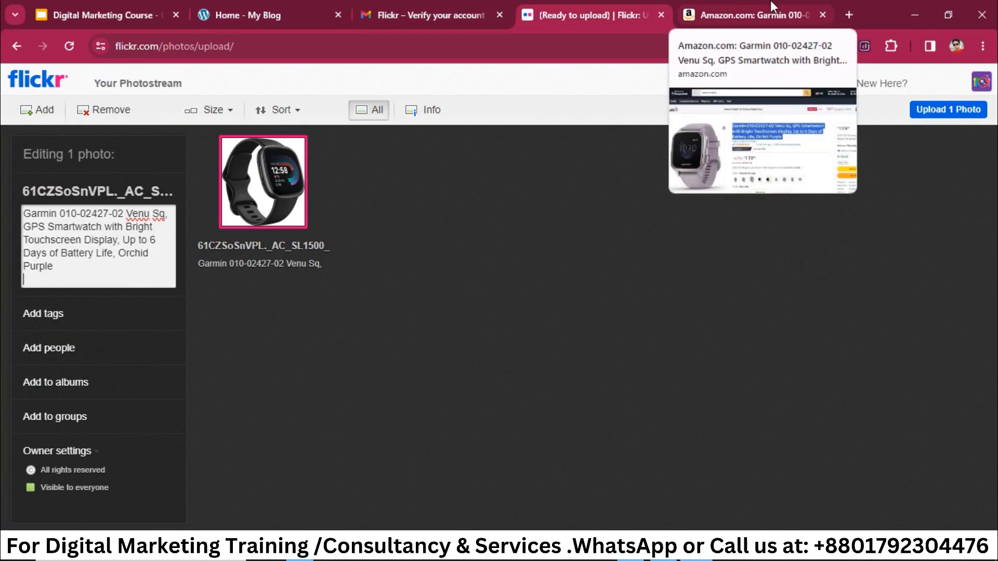
click(266, 8)
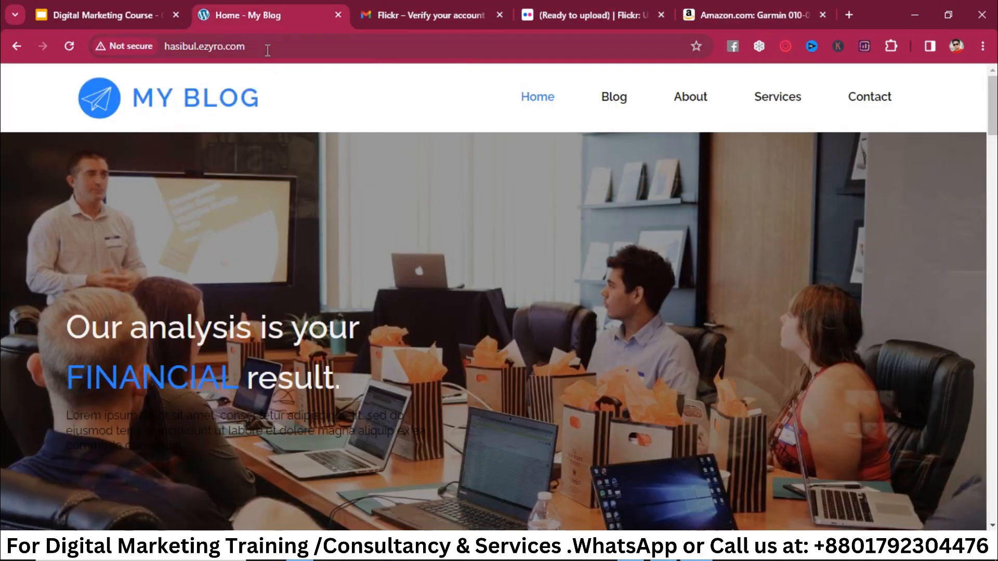
click(268, 49)
key(ctrl+c)
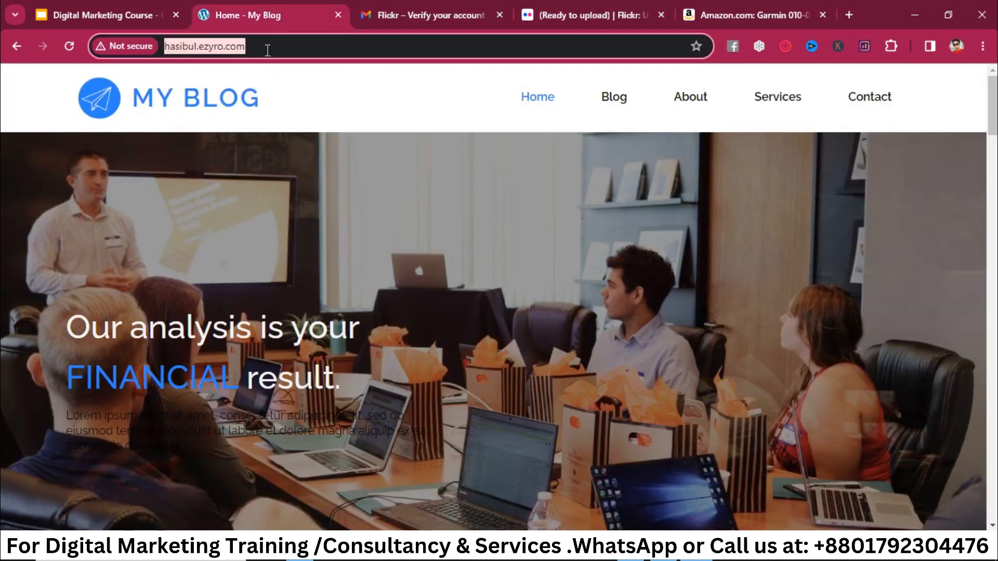
click(401, 7)
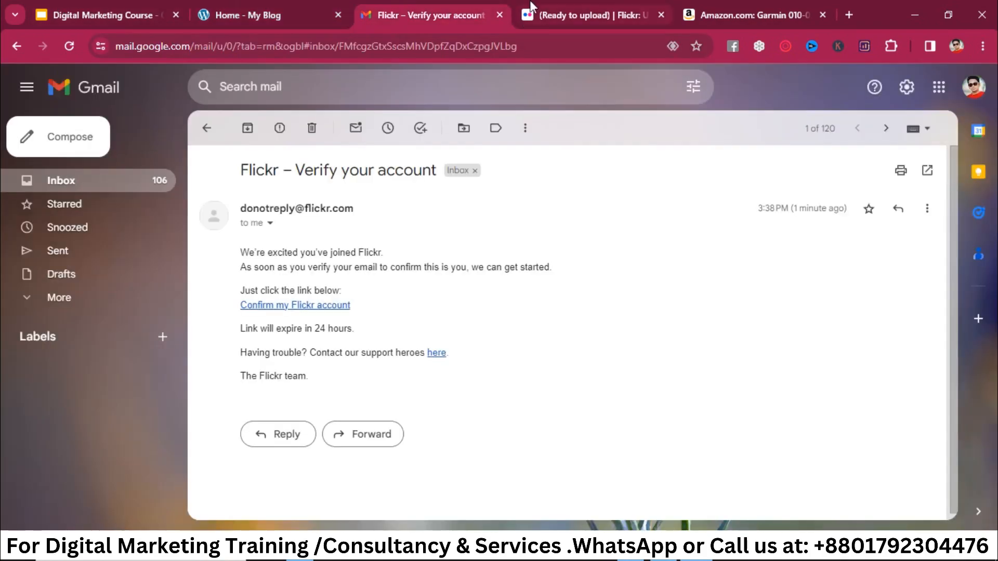
click(500, 15)
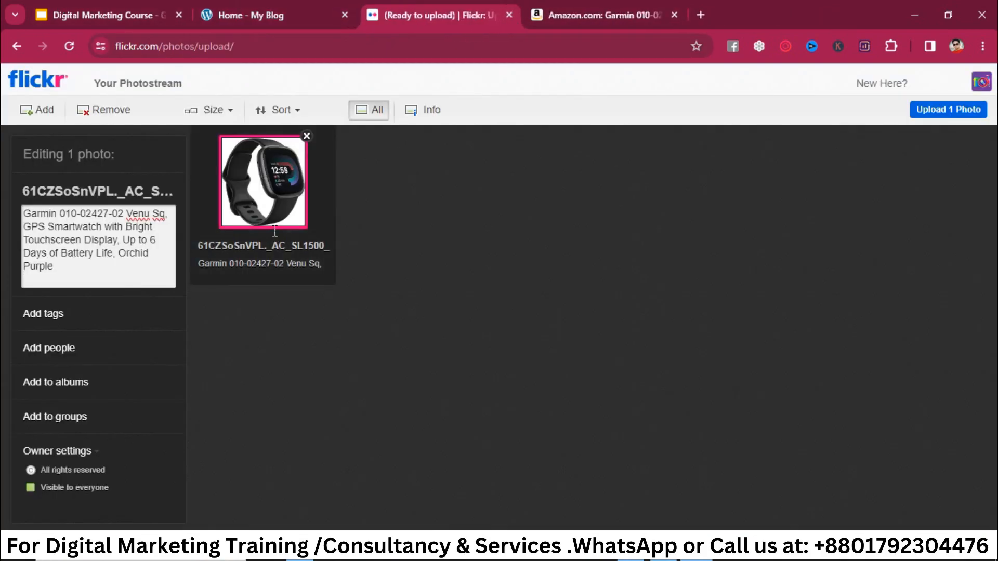
click(72, 283)
key(ctrl+v)
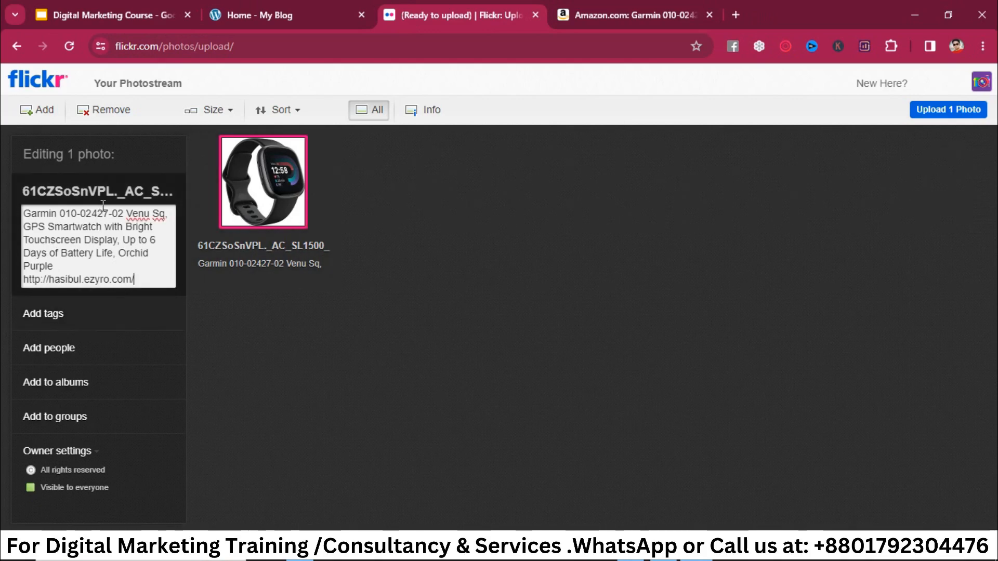
- Start adding tags to the photo, copy "Smartwatch" and "Touchscreen Display" from the Amazon product title, and return to the Flickr upload page
click(82, 317)
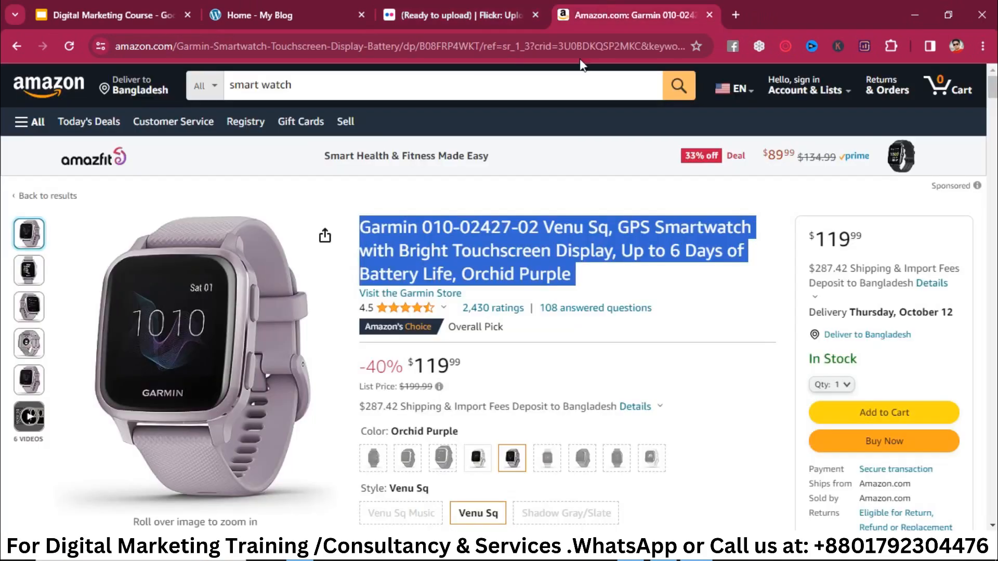
click(579, 11)
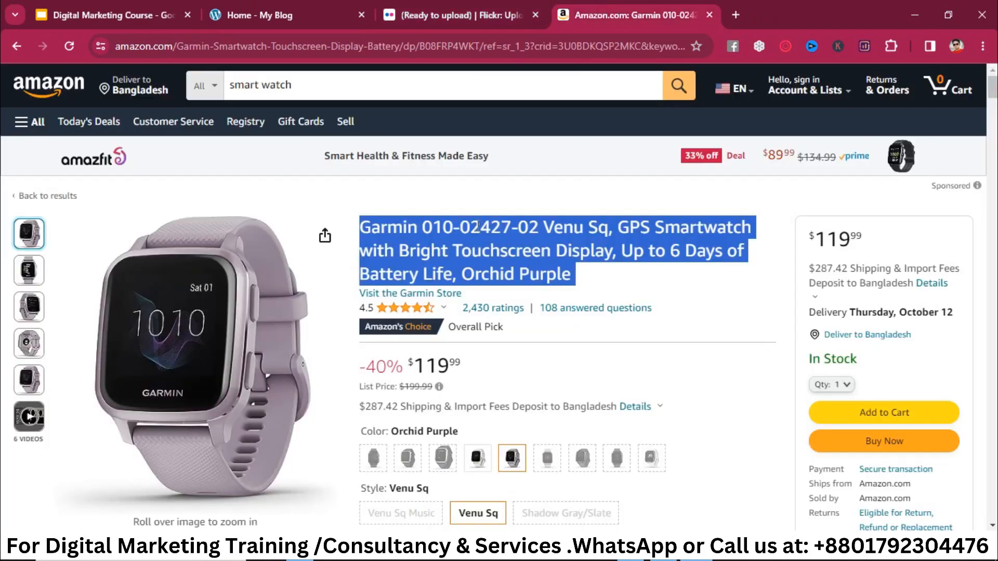
double_click(686, 223)
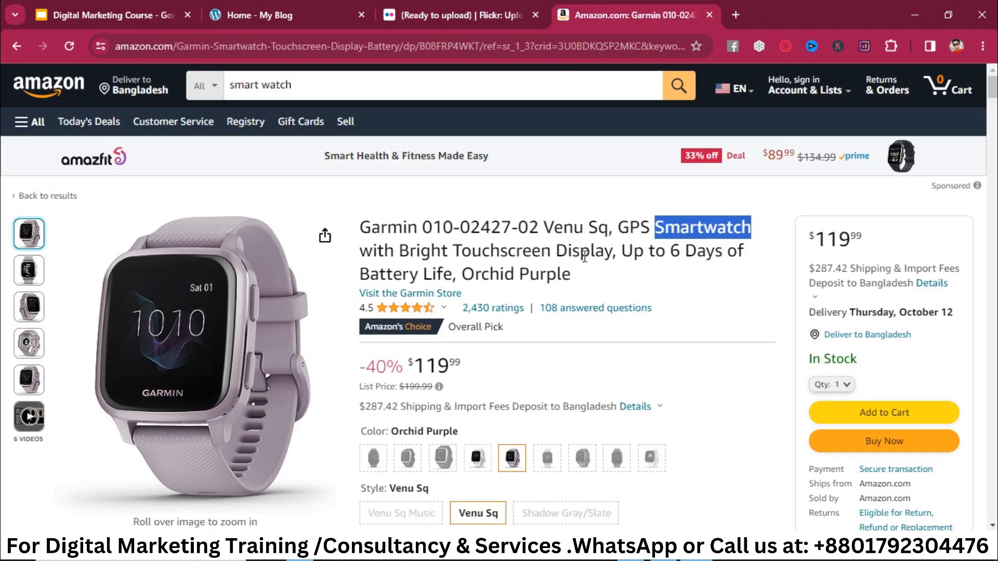
drag(613, 257, 454, 259)
key(ctrl+c)
click(457, 10)
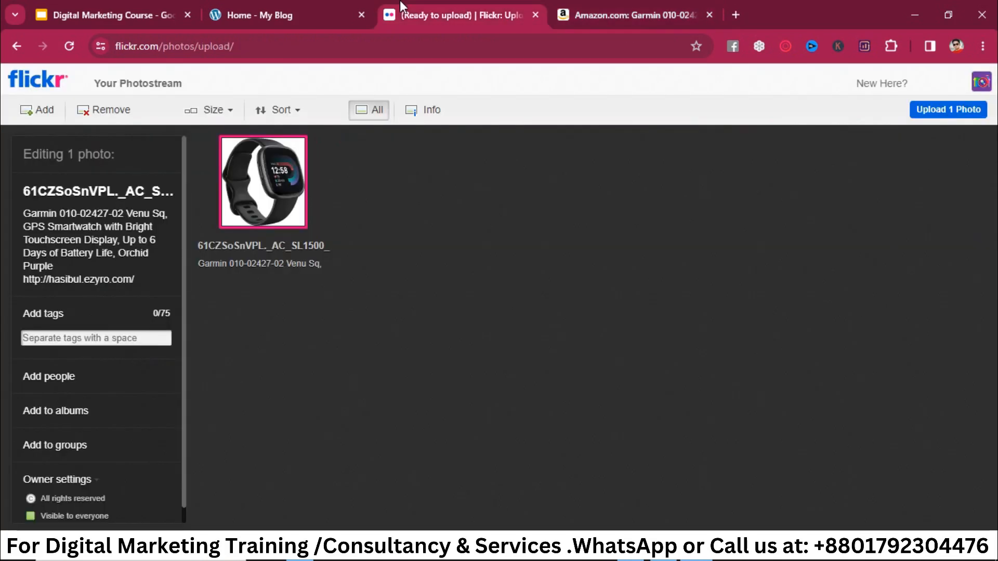
- Add the copied "Touchscreen Display" text as photo tags and remove the separate "Display" tag
click(115, 338)
key(ctrl+v)
key(Return)
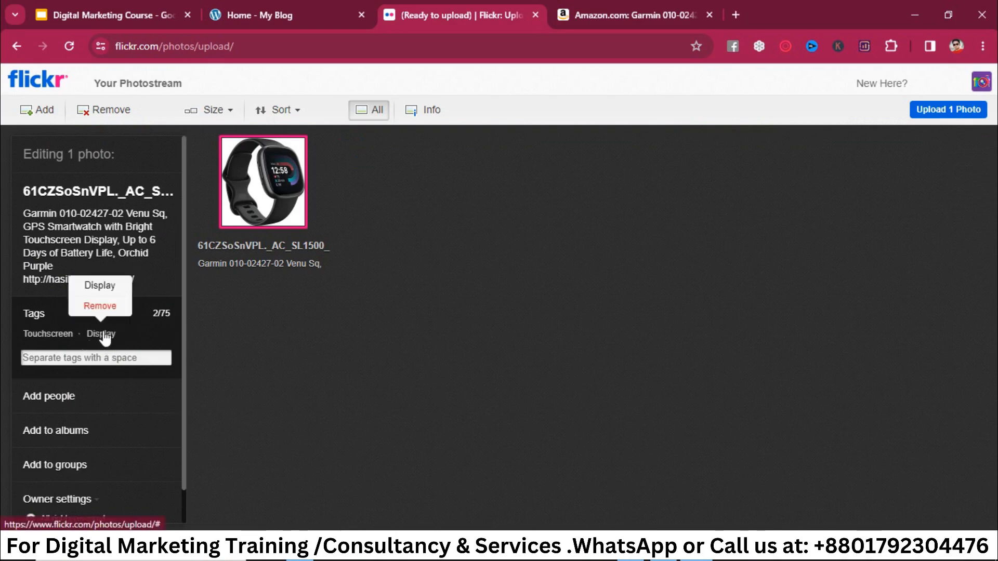
click(100, 306)
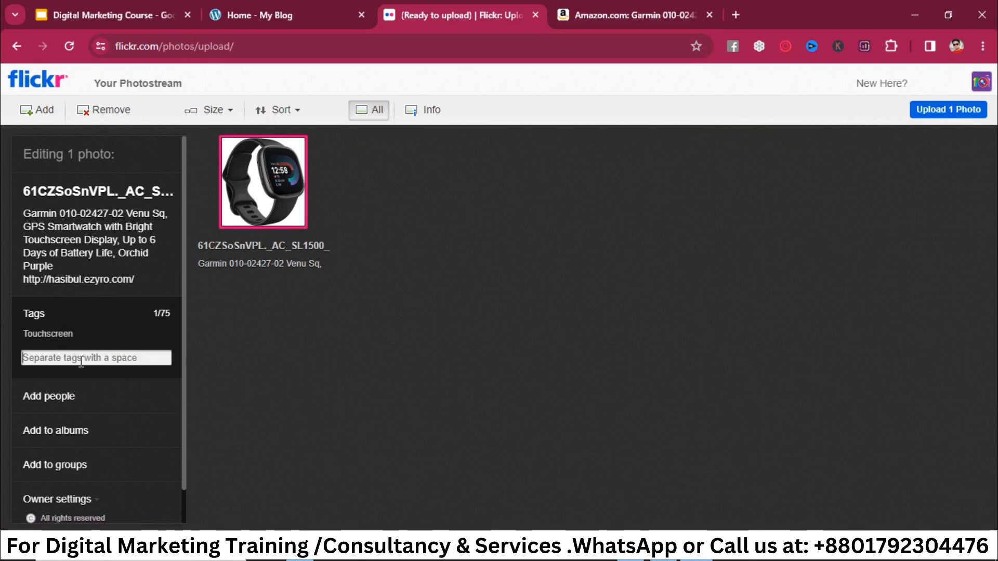
- Add "Smartwatch" and "Touchscreen Display" from the clipboard history to the photo's tags
key(super+v)
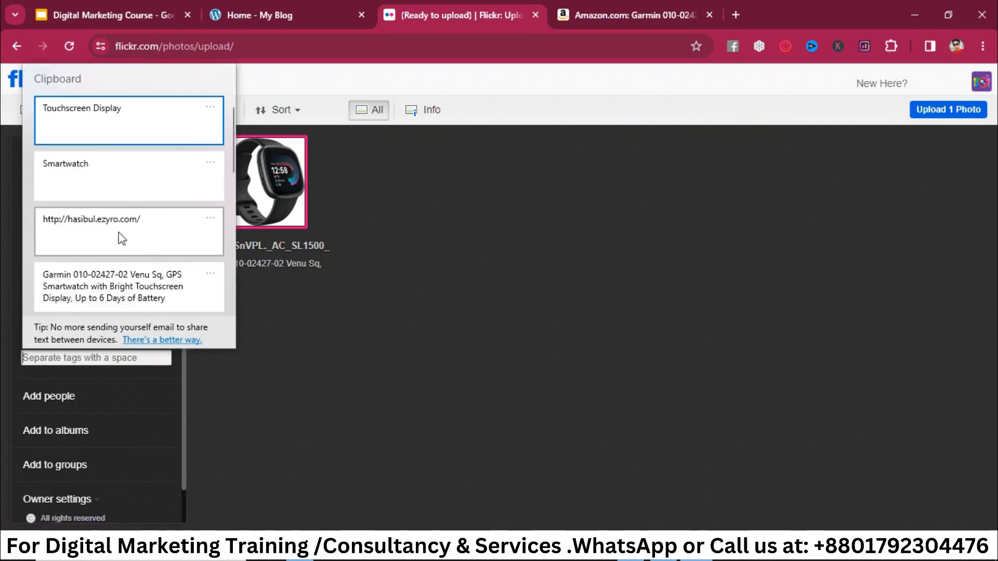
click(104, 193)
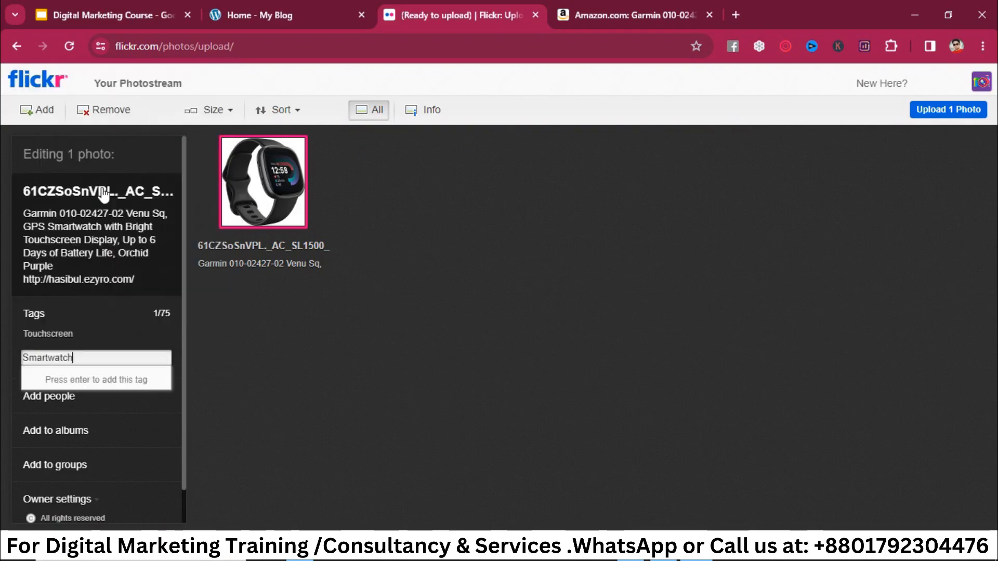
key(Return)
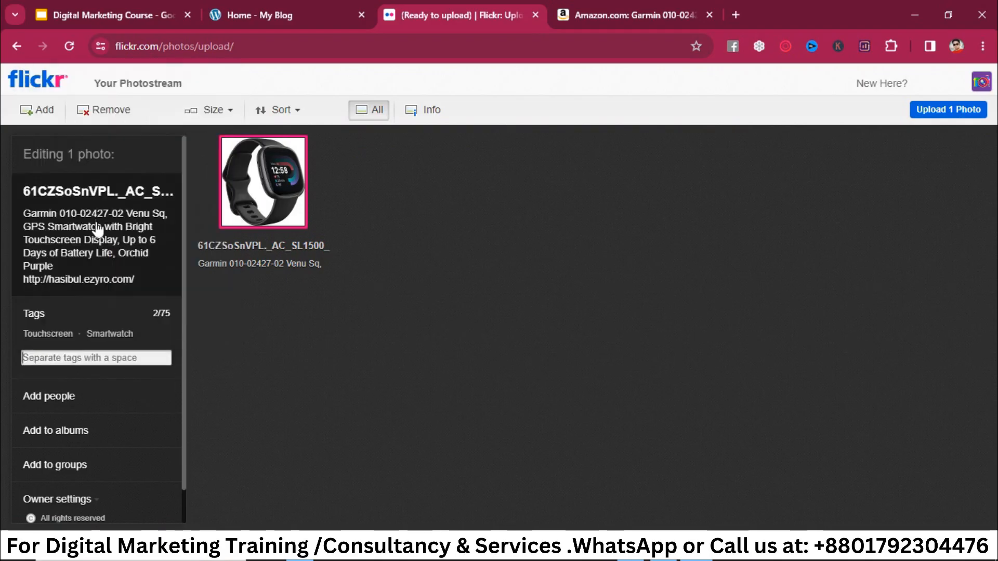
key(super+v)
click(132, 129)
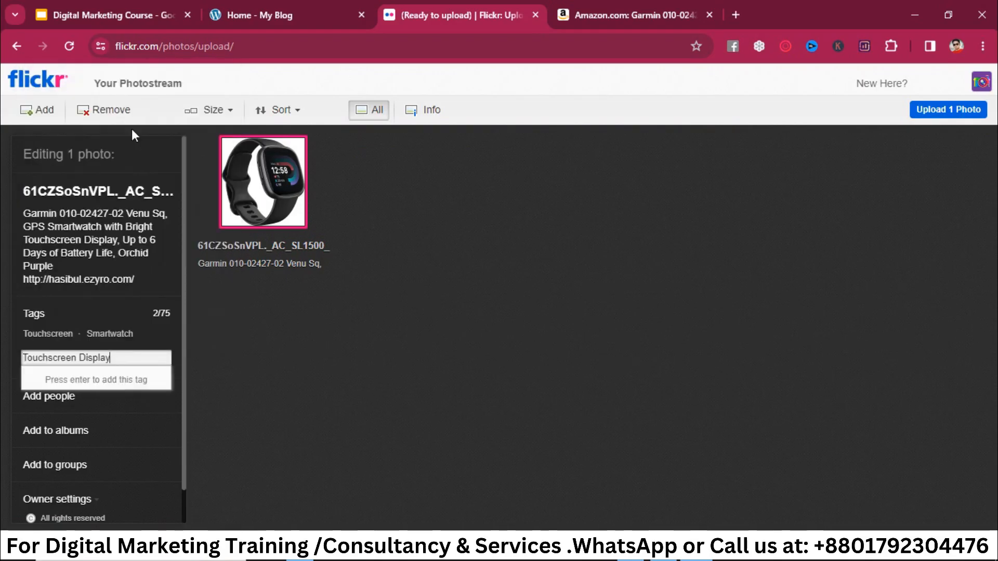
key(Return)
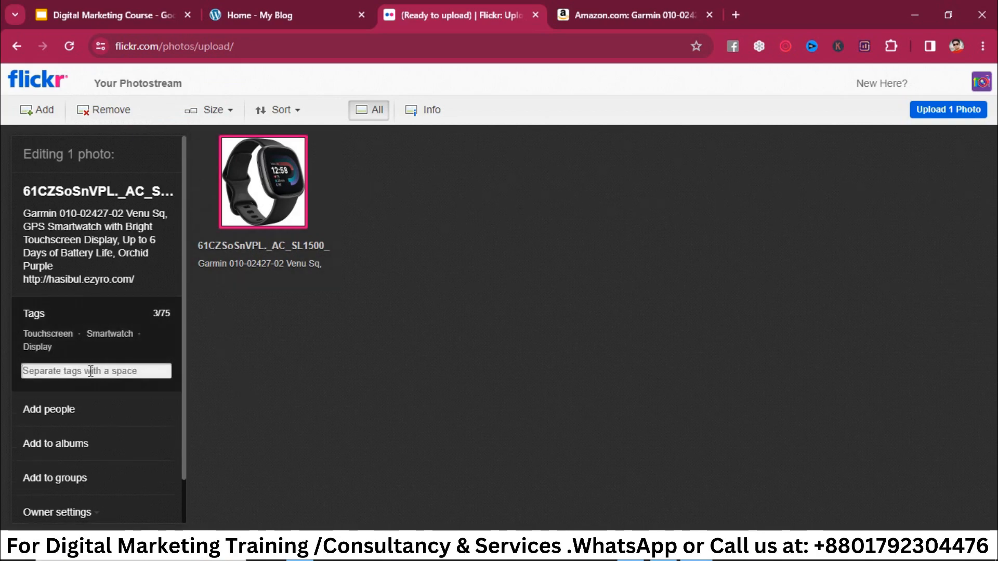
- Create a new album titled "Smartwatch" without a description and add the photo to it
scroll(85, 376, down, 1)
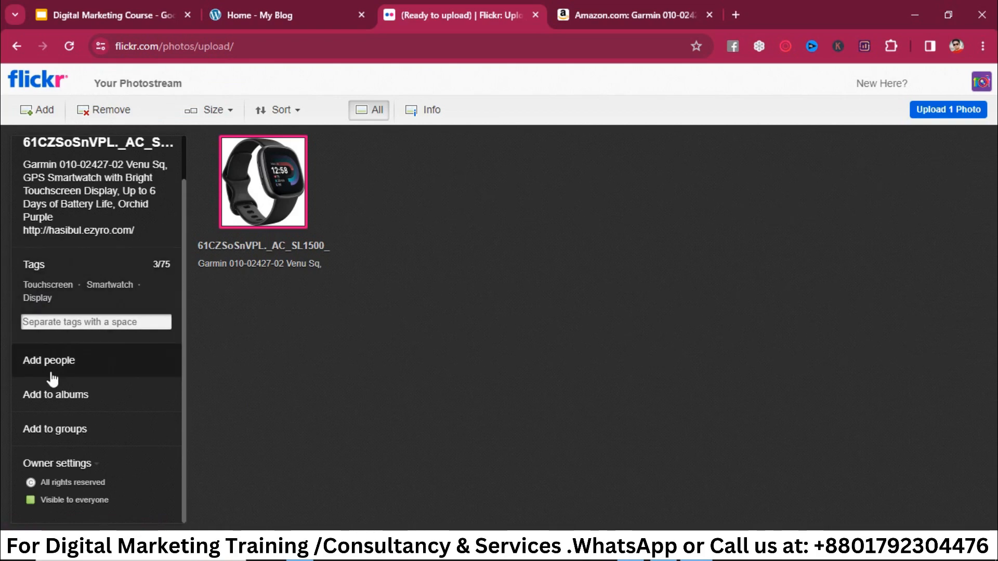
click(54, 404)
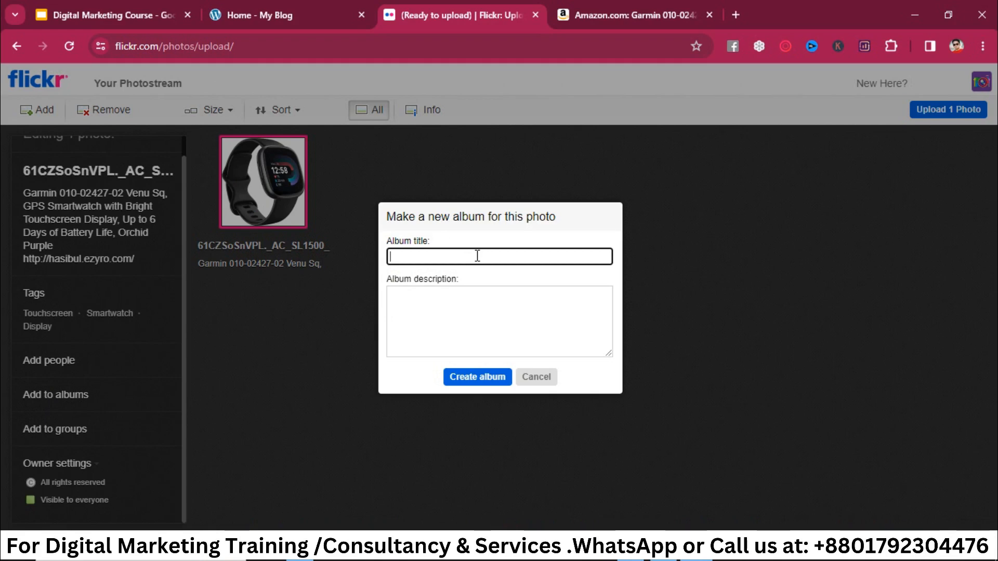
key(super+v)
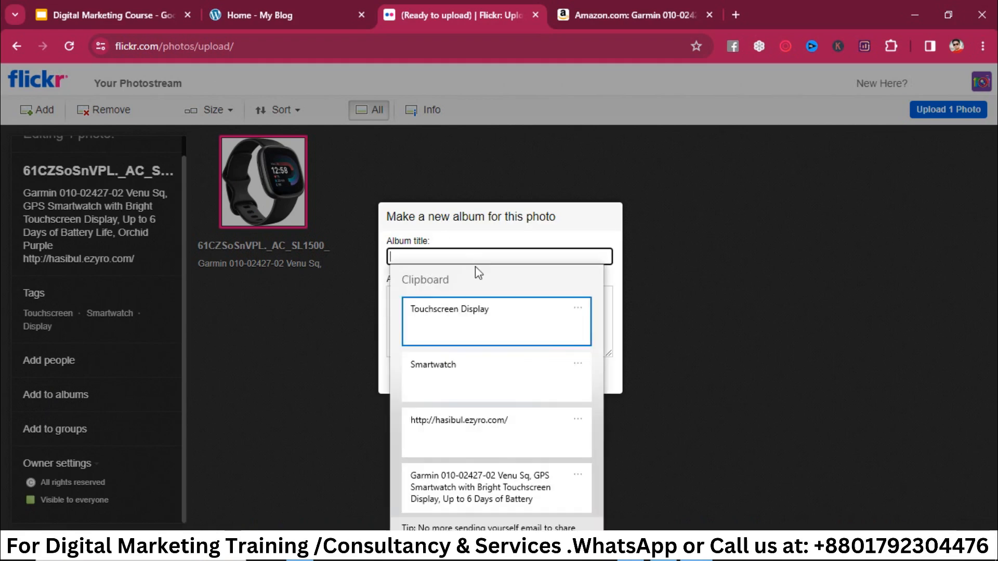
click(434, 374)
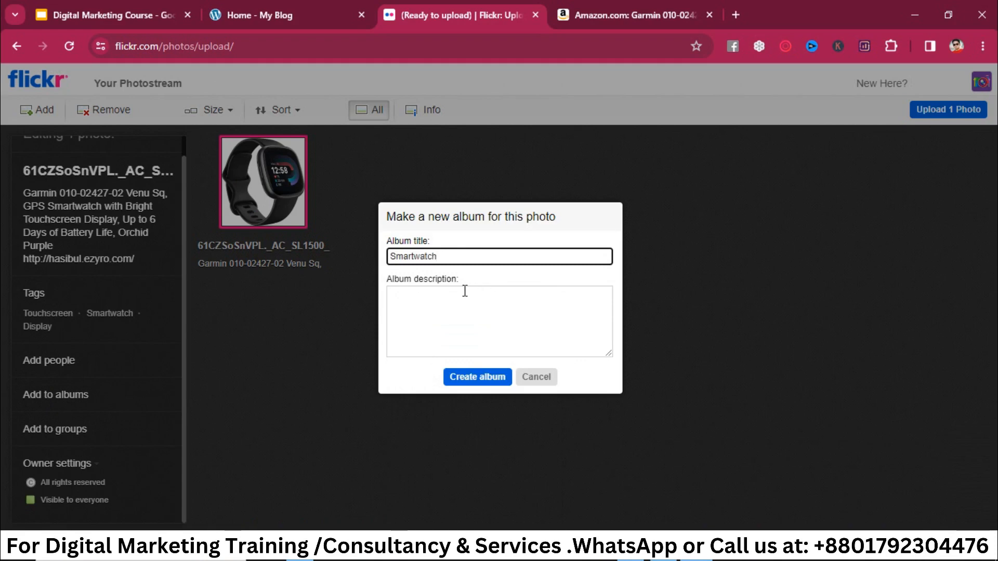
click(453, 319)
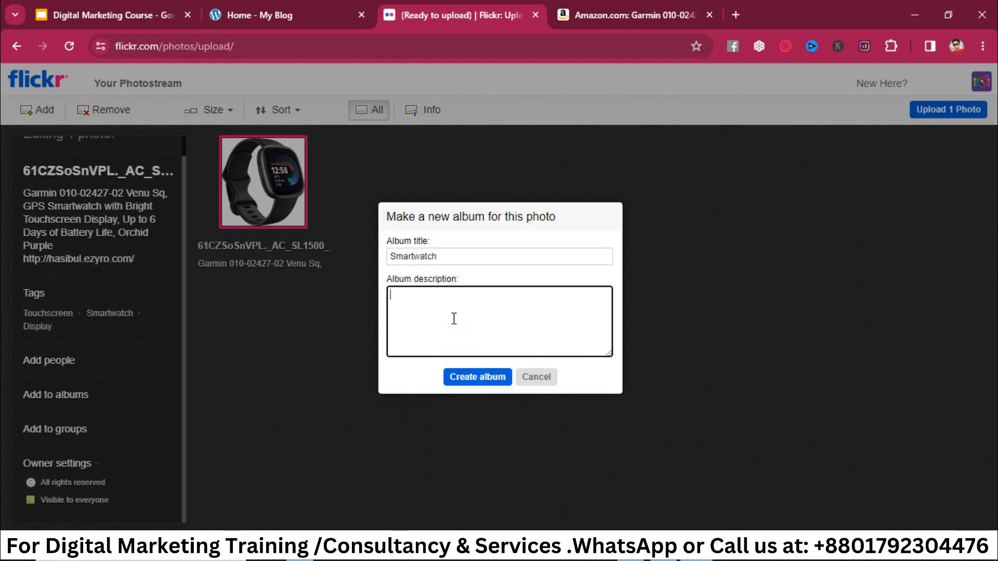
click(492, 382)
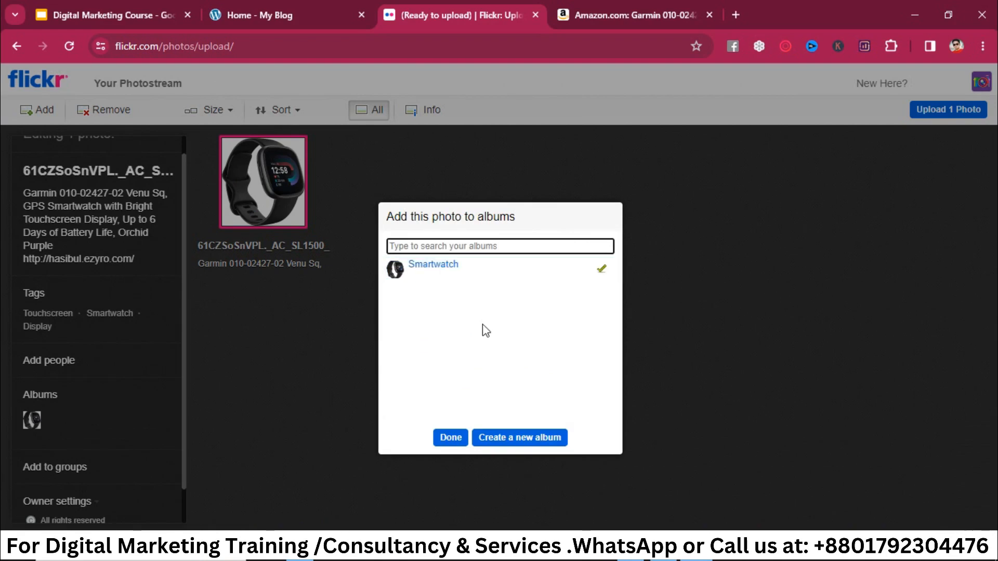
click(450, 438)
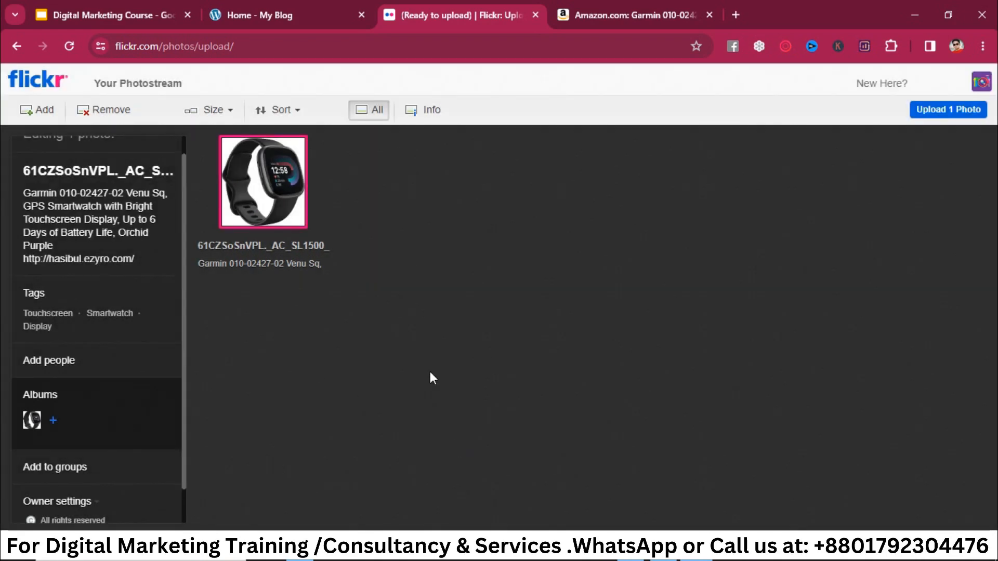
- Upload the photo to Flickr with its public visibility, tags and album, and continue to the photostream
click(950, 108)
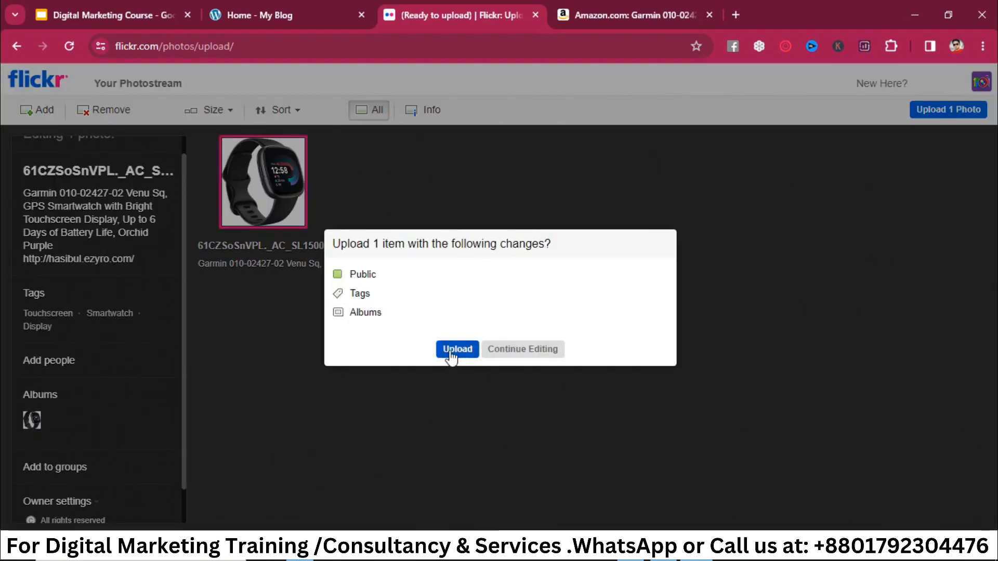
click(458, 349)
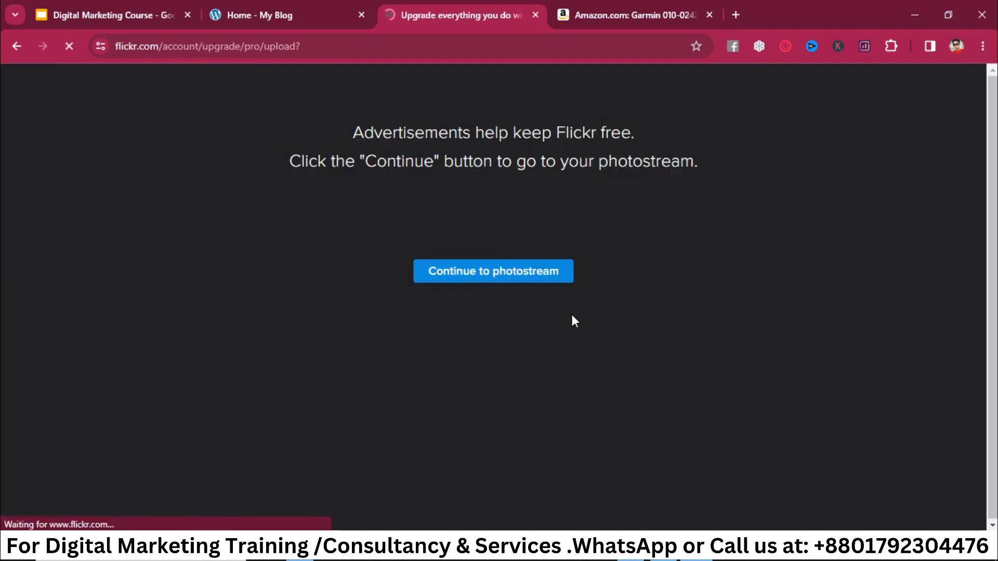
click(514, 279)
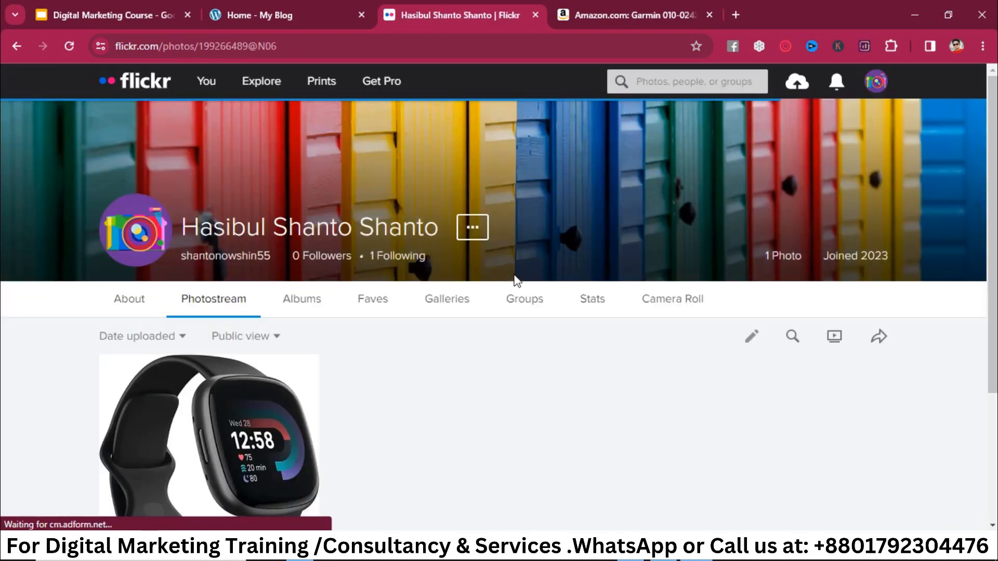
- Open the uploaded smartwatch photo from the photostream and review its title, description and blog link
scroll(385, 343, down, 3)
scroll(384, 343, down, 2)
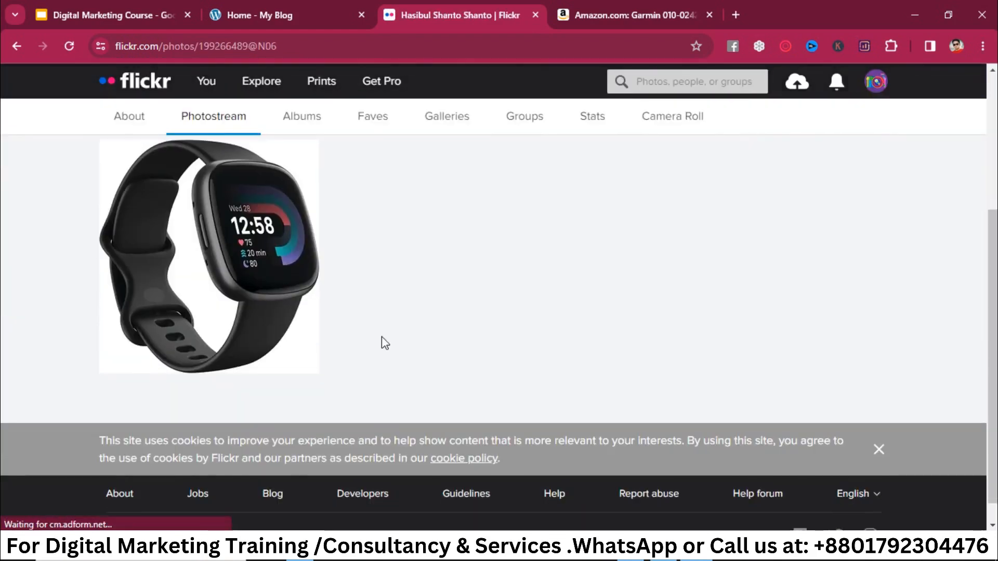
click(229, 266)
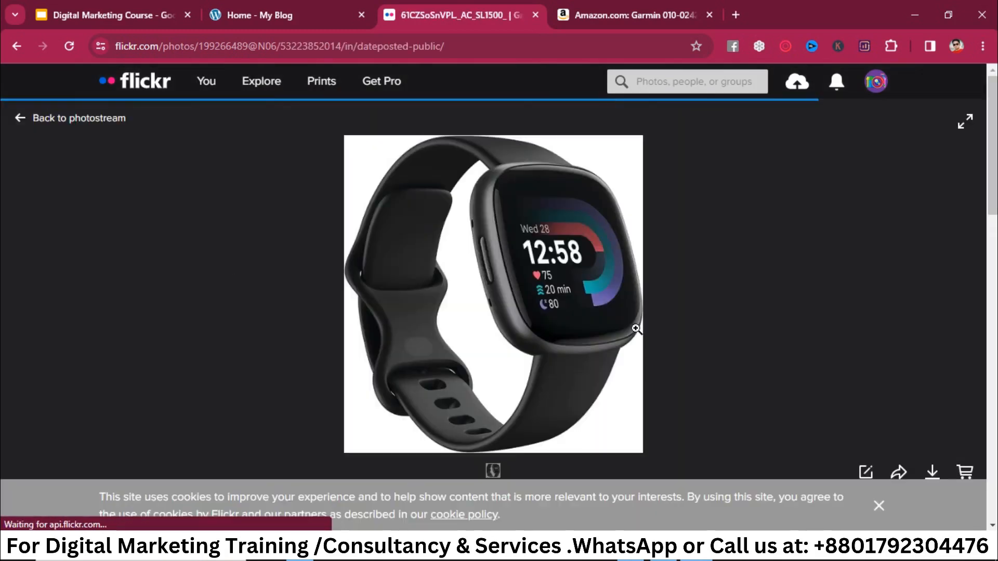
scroll(595, 367, down, 4)
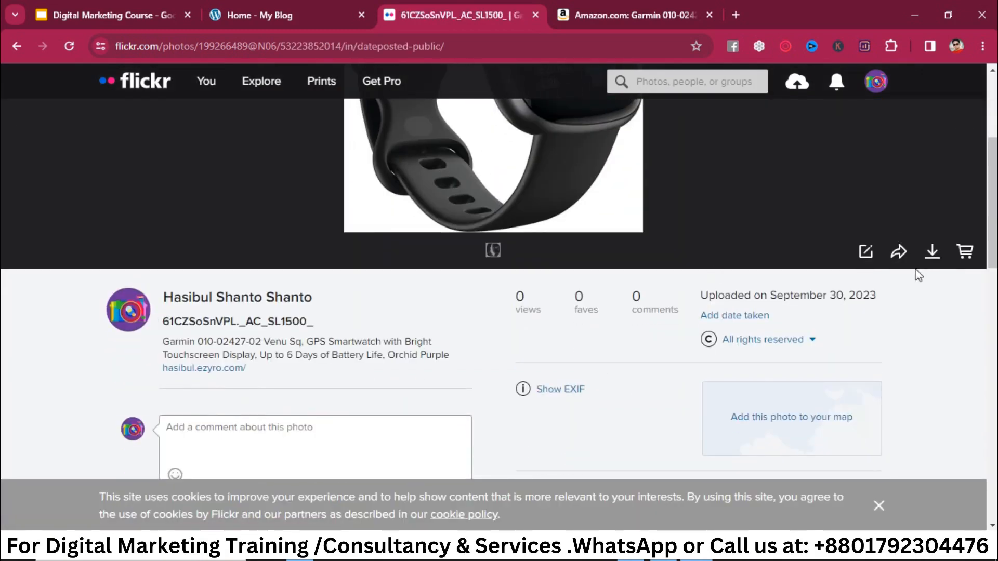
- Open the photo's sharing options, select its short share link, and close the sharing dialog
click(899, 253)
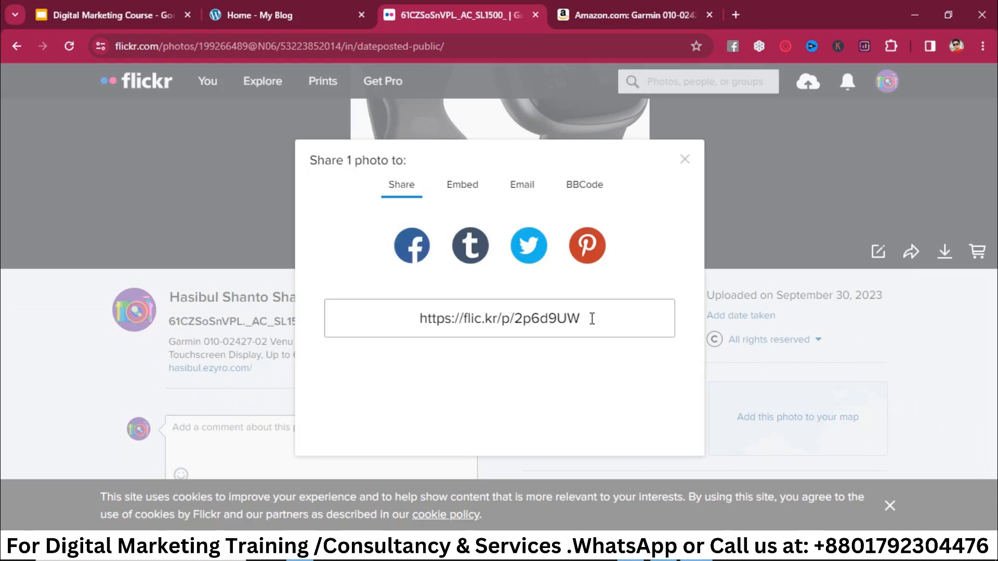
click(595, 319)
click(595, 318)
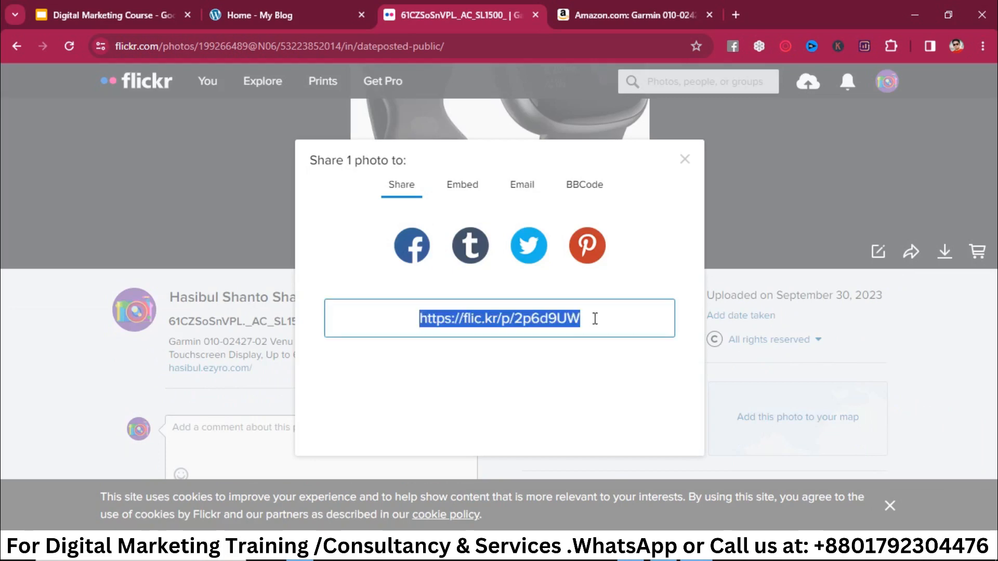
click(930, 339)
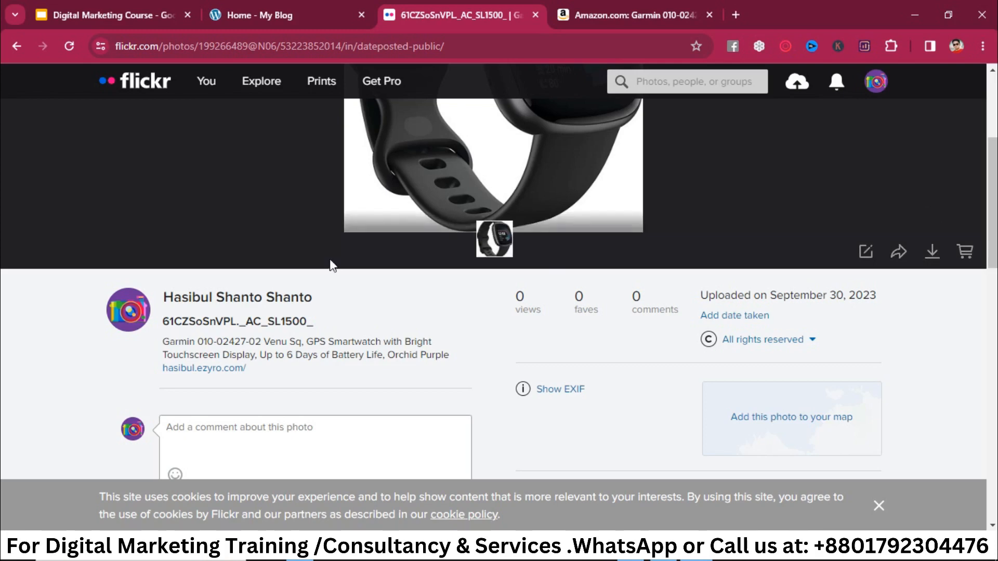
scroll(340, 281, down, 1)
click(234, 300)
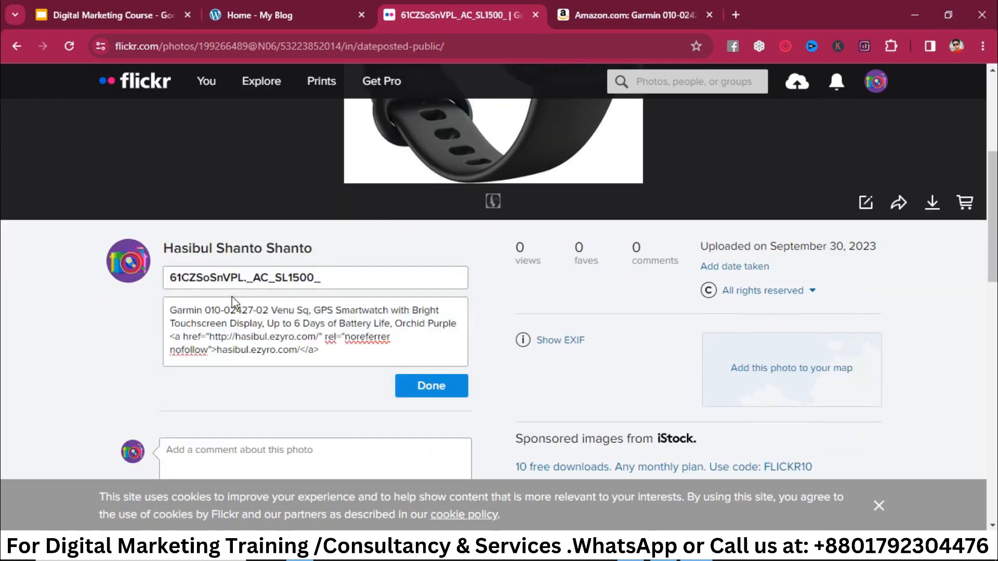
click(110, 341)
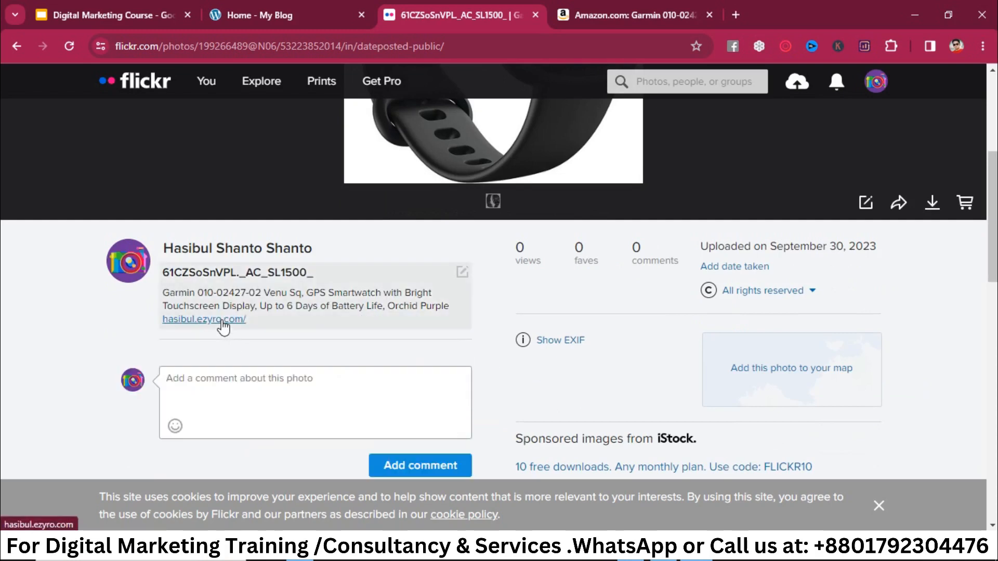
- Copy the Flickr domain from the photo's web address and look up "da pa checker" in a new browser tab
drag(159, 46, 84, 46)
key(ctrl+c)
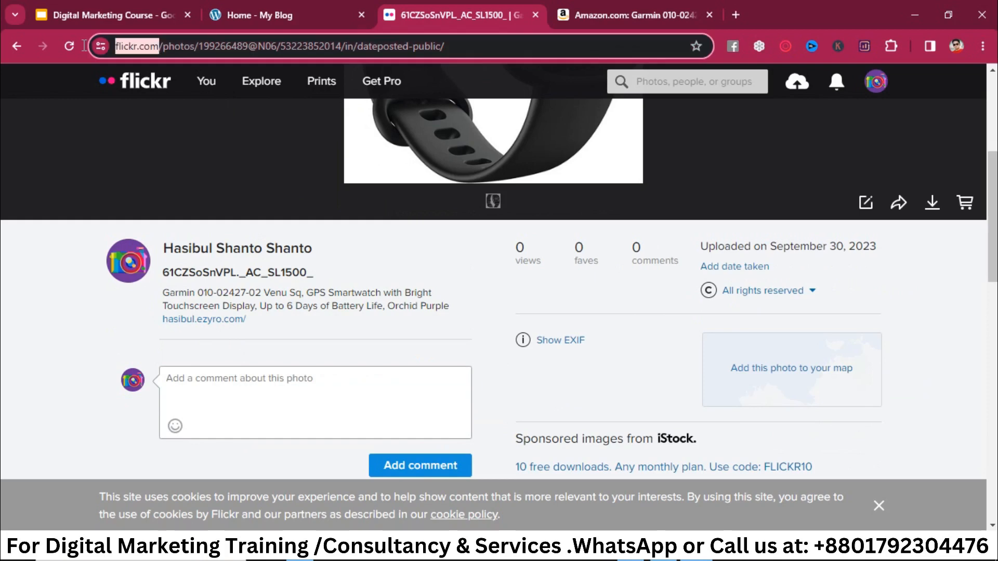
click(734, 14)
click(589, 43)
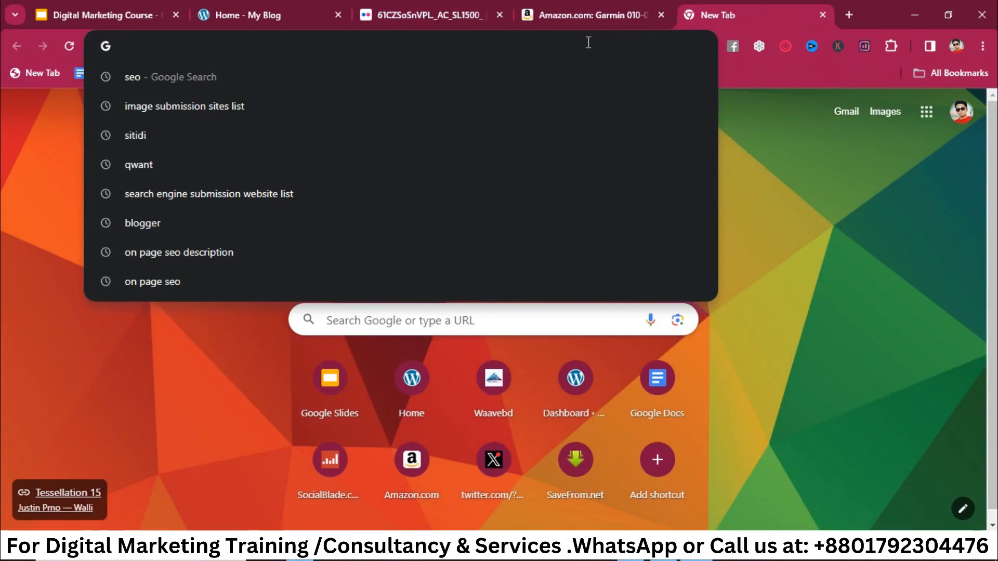
text(da)
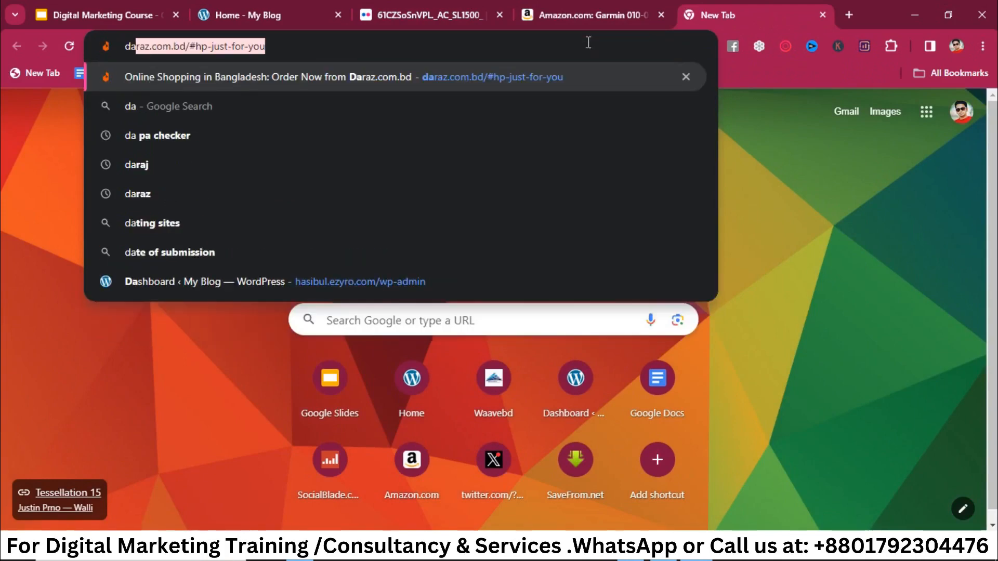
key(BackSpace)
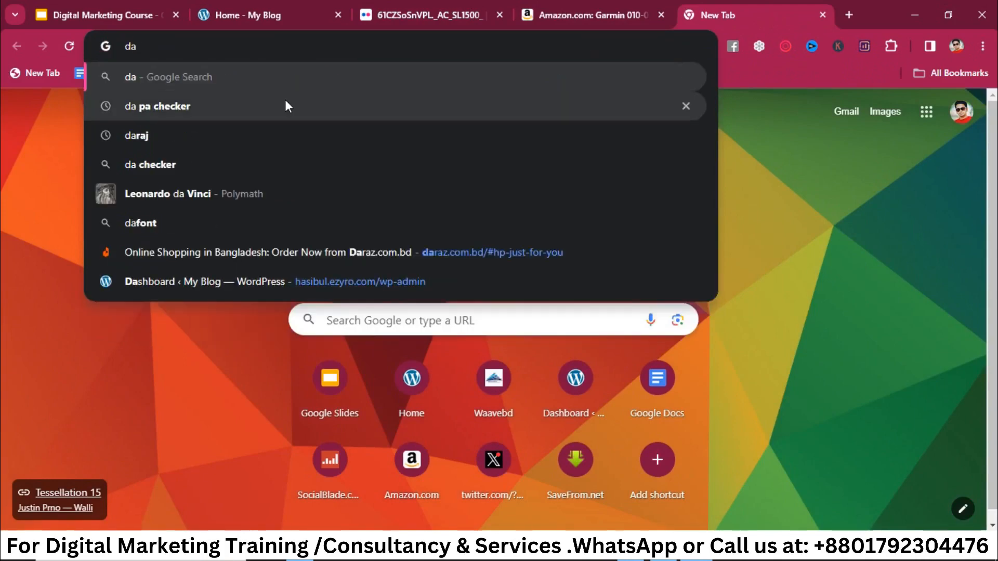
key(Down)
click(264, 106)
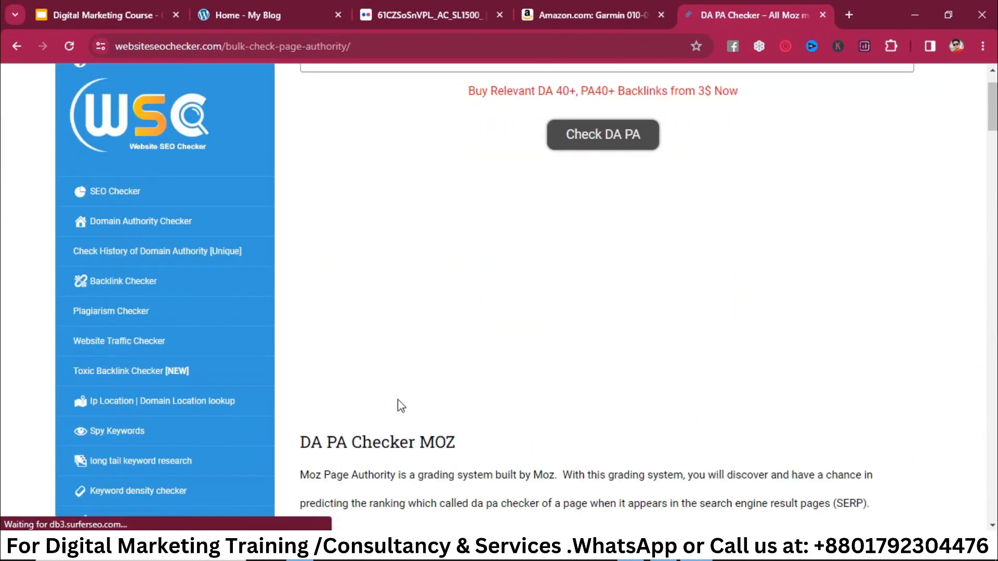
scroll(538, 205, up, 2)
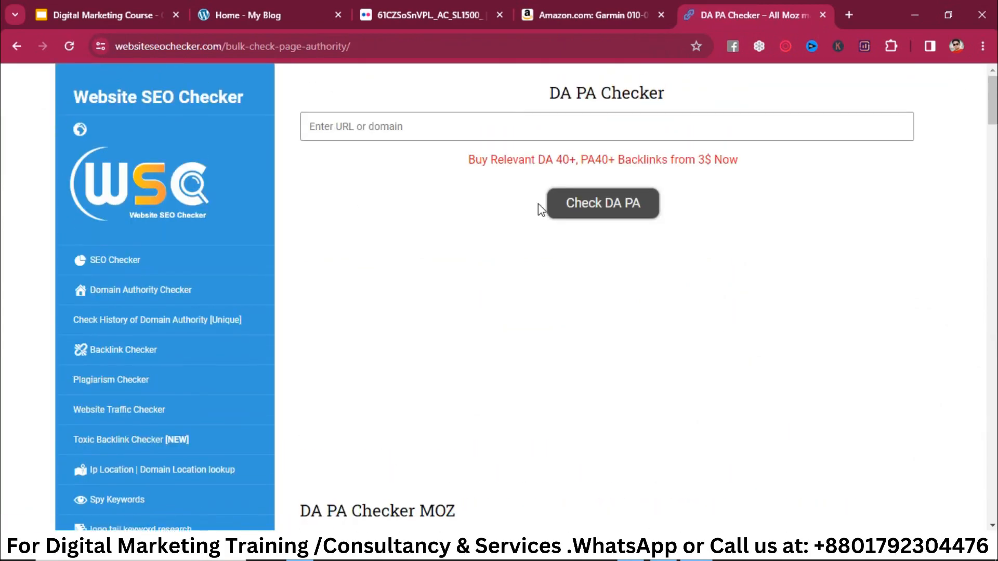
click(454, 128)
key(ctrl+v)
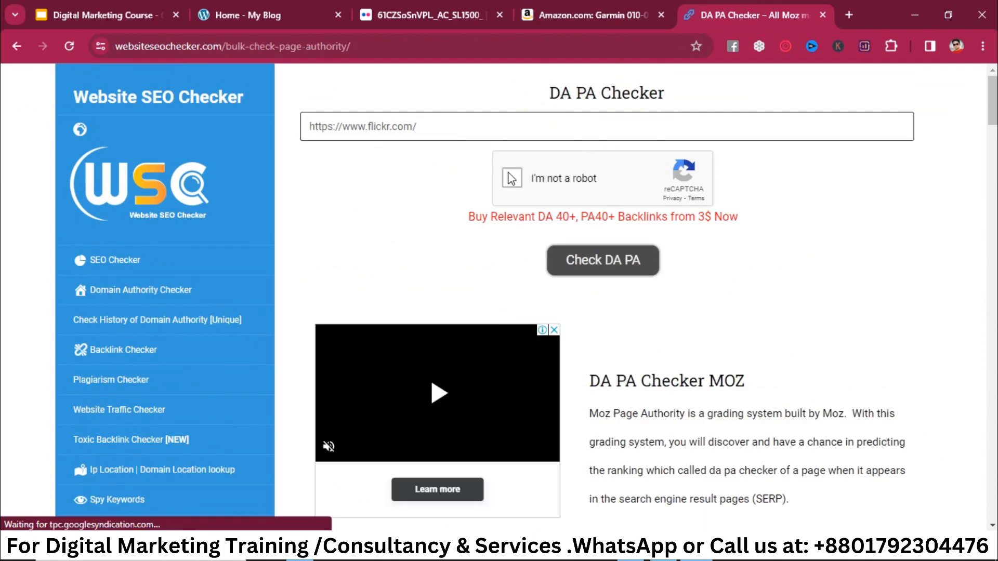
click(512, 179)
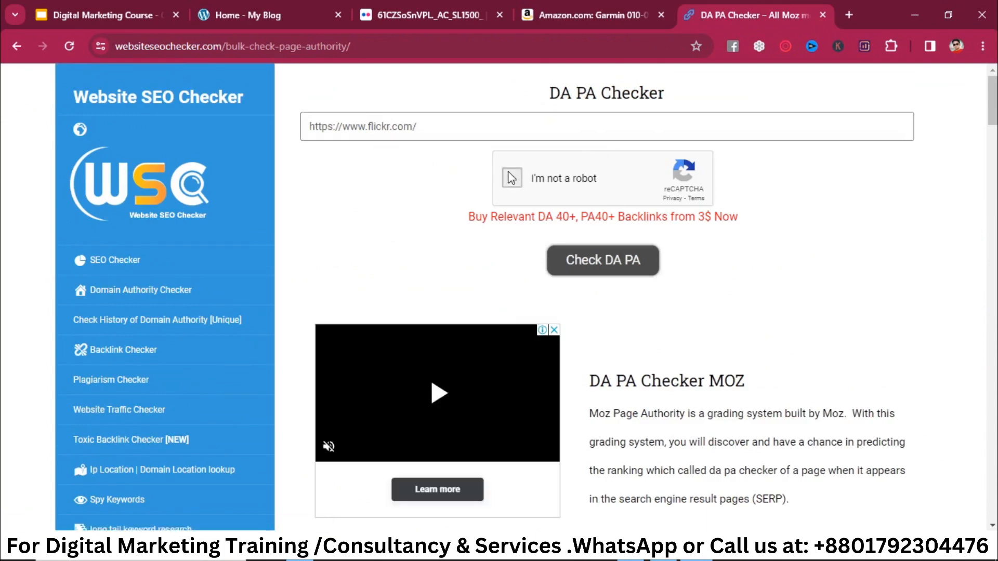
click(616, 269)
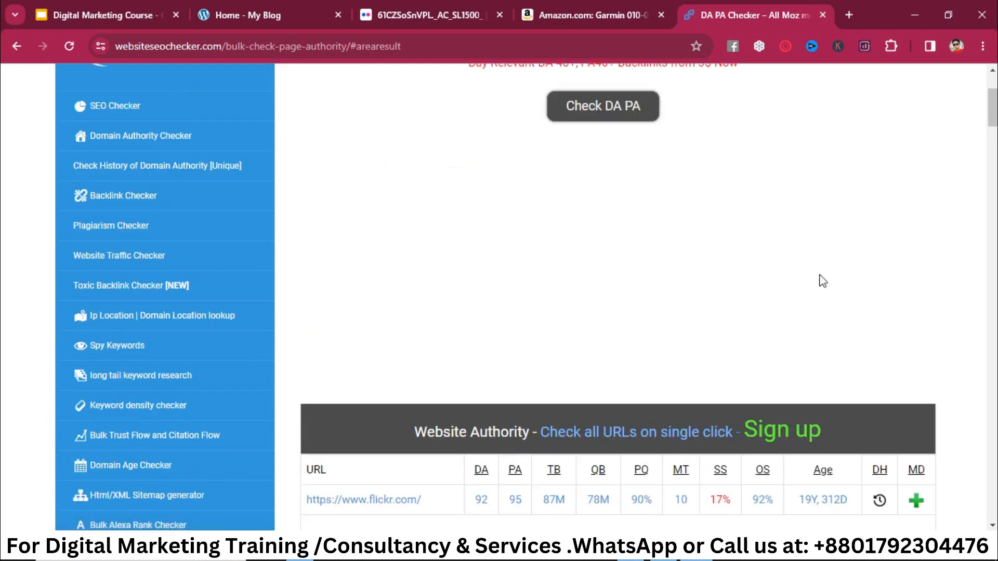
scroll(820, 281, down, 2)
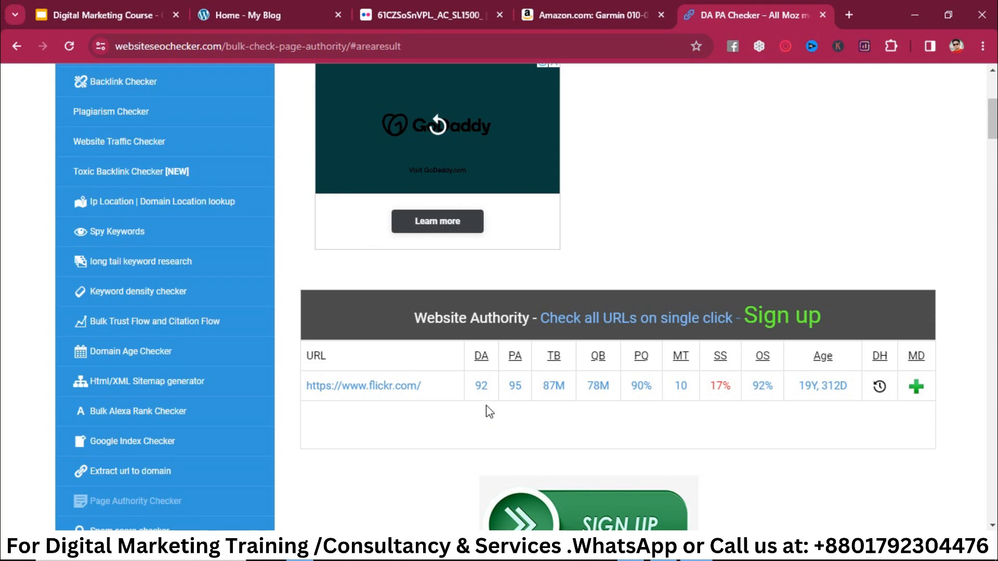
- Review the Flickr photo page alongside the DA PA results and the Image Submission slide, ending on the photo page
click(607, 2)
click(440, 2)
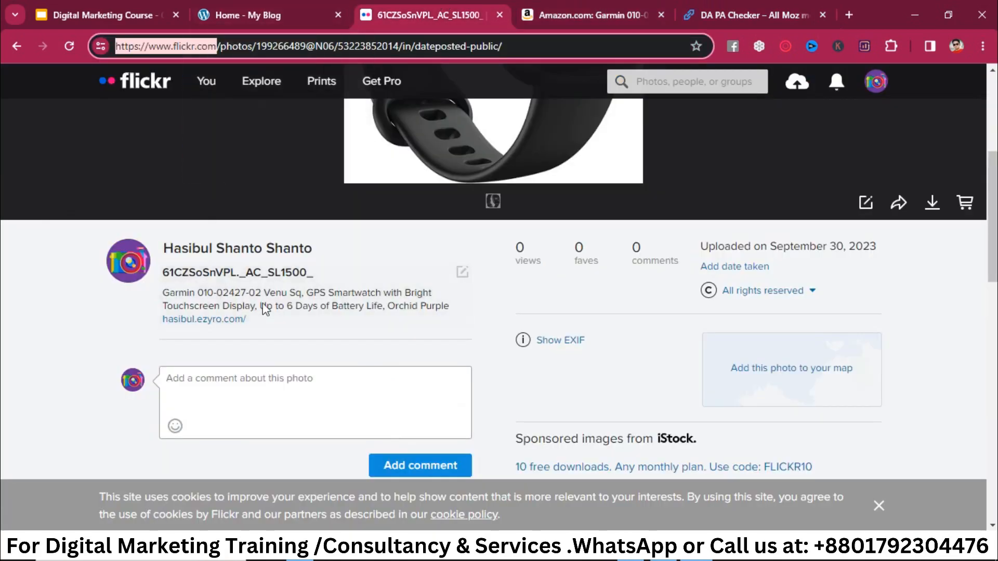
click(711, 6)
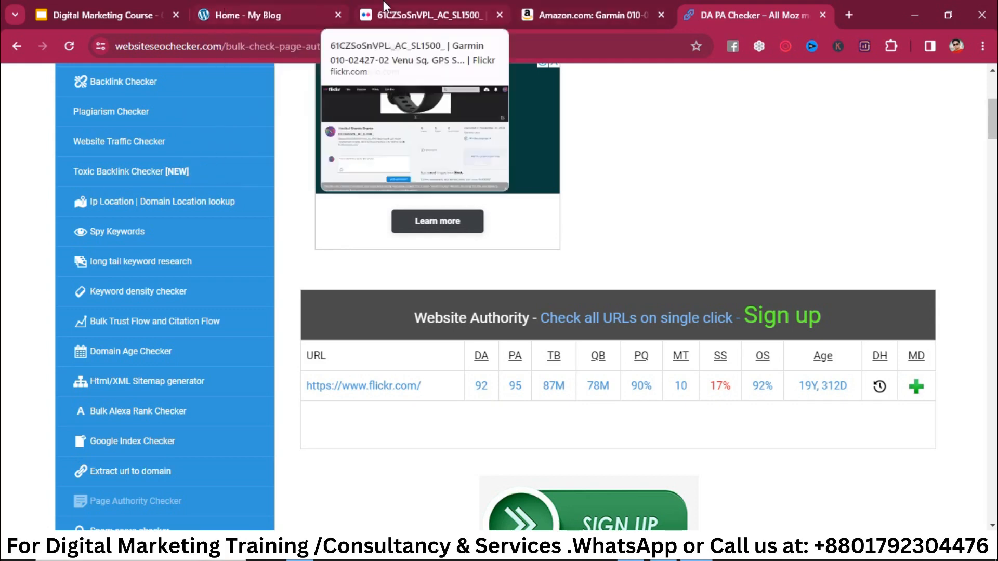
click(125, 6)
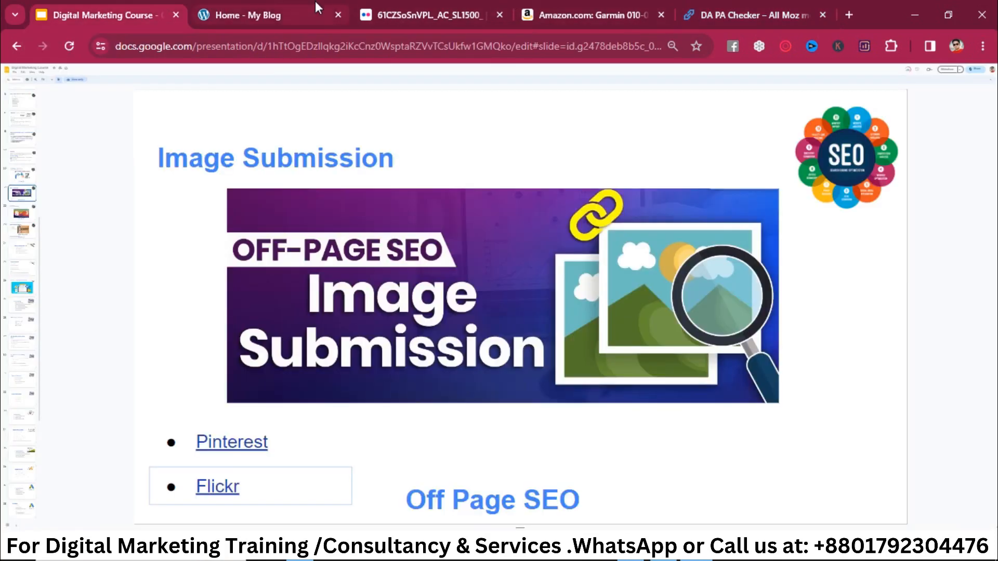
click(400, 11)
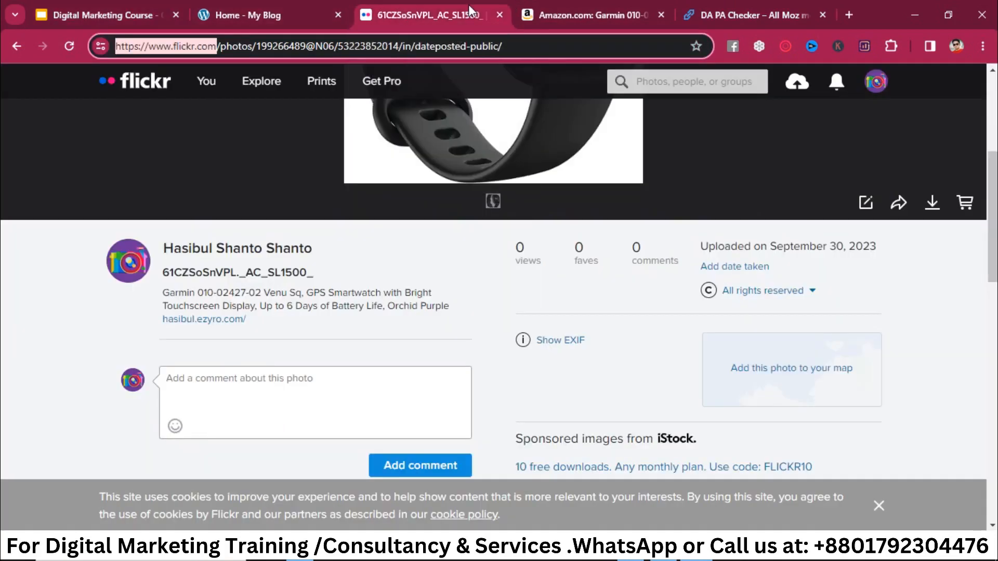
scroll(566, 343, up, 5)
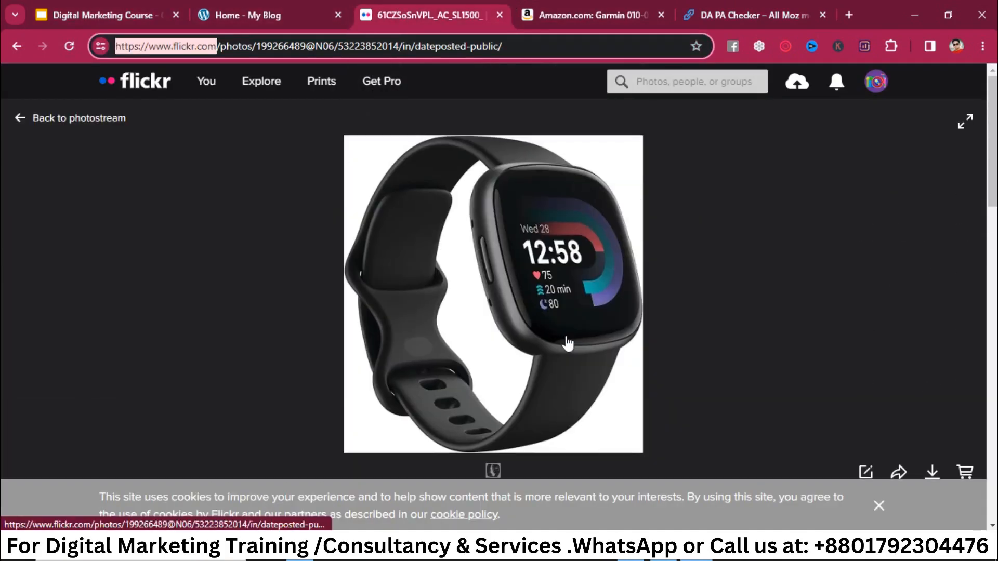
scroll(735, 411, down, 1)
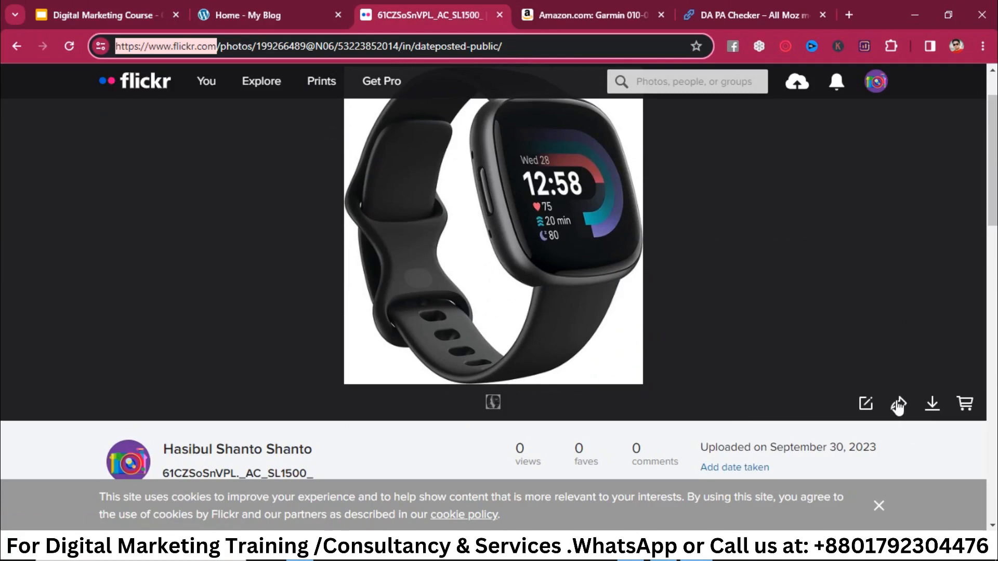
- Open Google Sheets in a new browser tab and create a blank spreadsheet, displayed at 100% page zoom
click(849, 16)
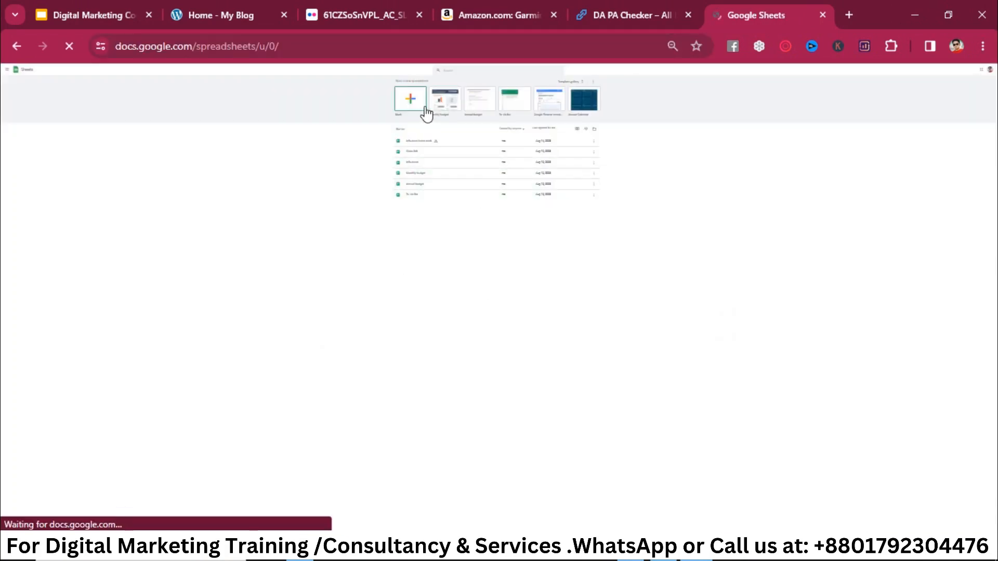
click(414, 103)
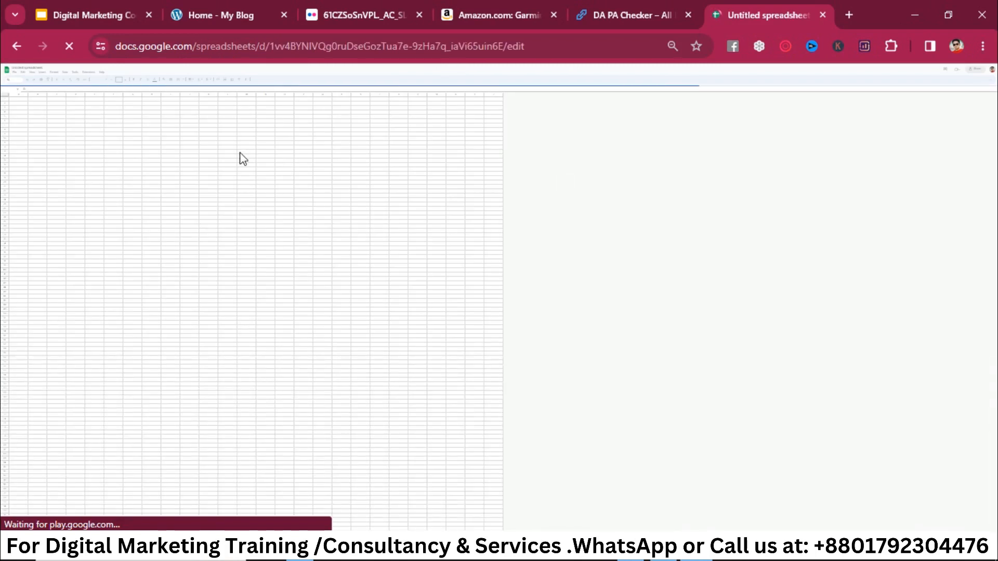
key(ctrl+minus)
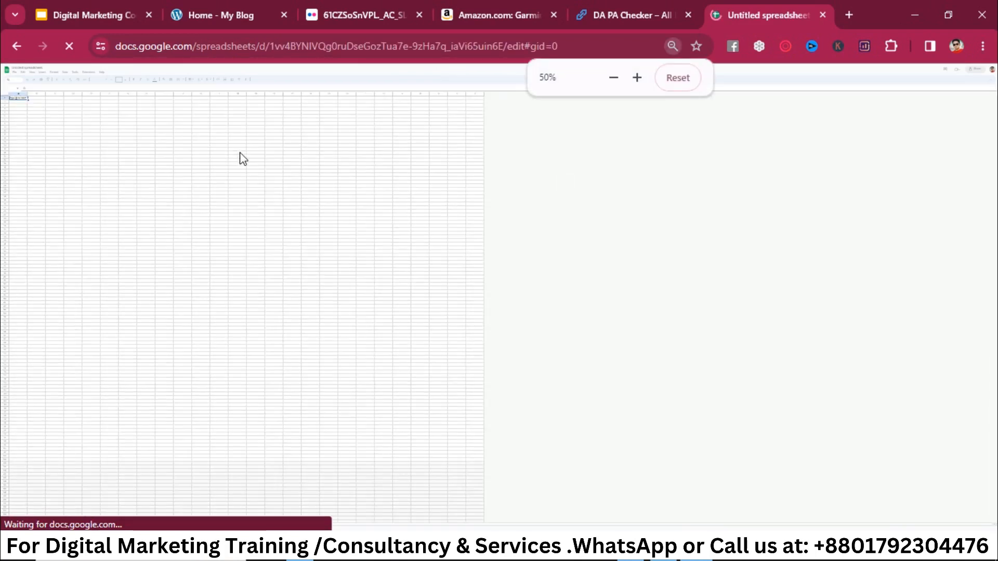
key(ctrl+plus)
key(ctrl+plus)
key(ctrl+plus)
key(ctrl+plus)
key(ctrl+plus)
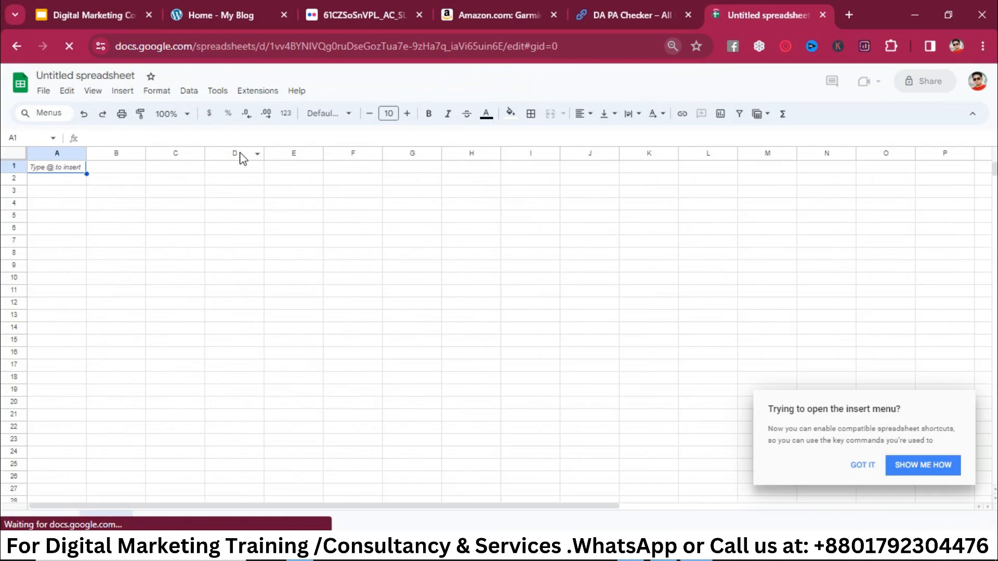
key(ctrl+plus)
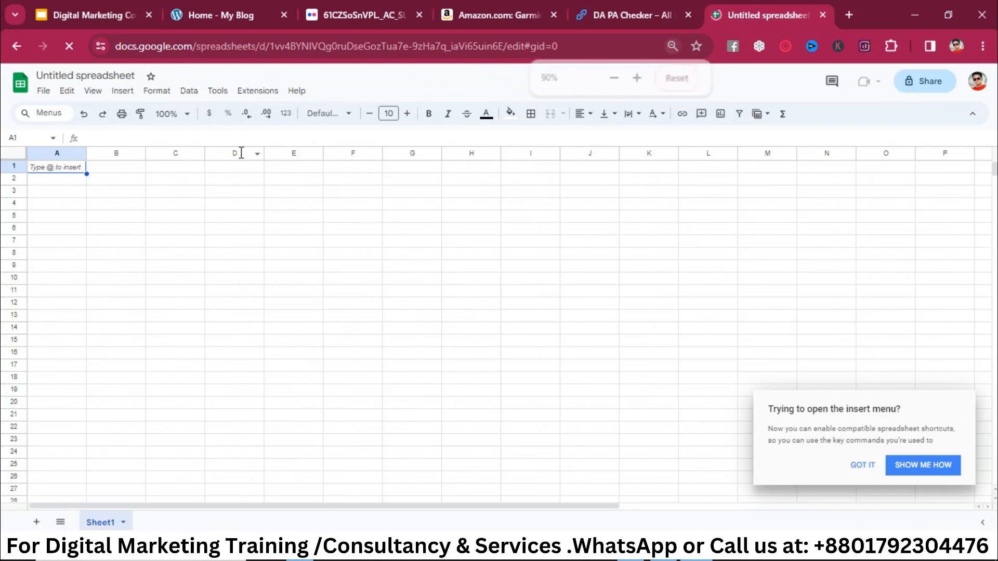
key(ctrl+plus)
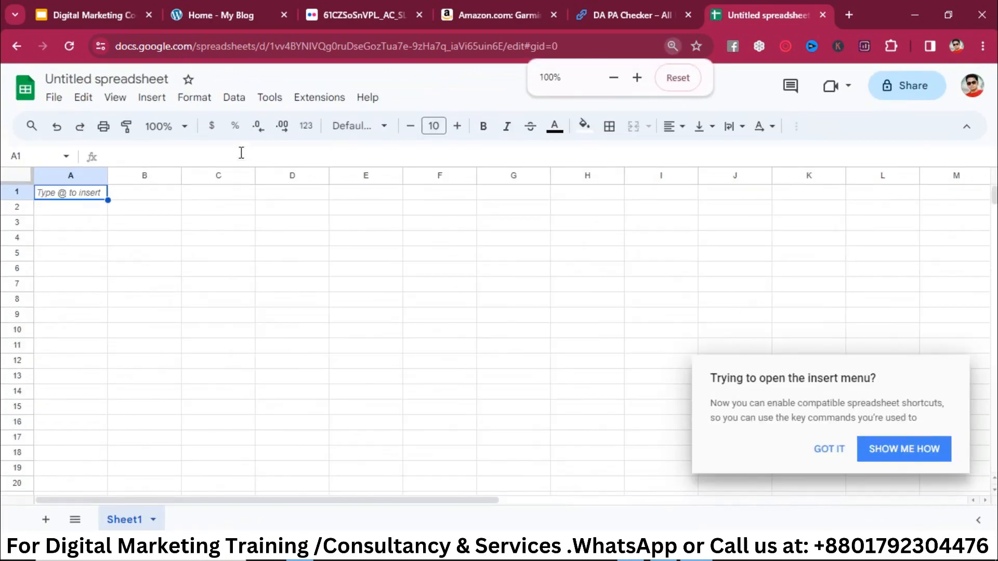
- Apply all borders to every cell of Sheet1 and deselect the range
click(345, 310)
key(ctrl+a)
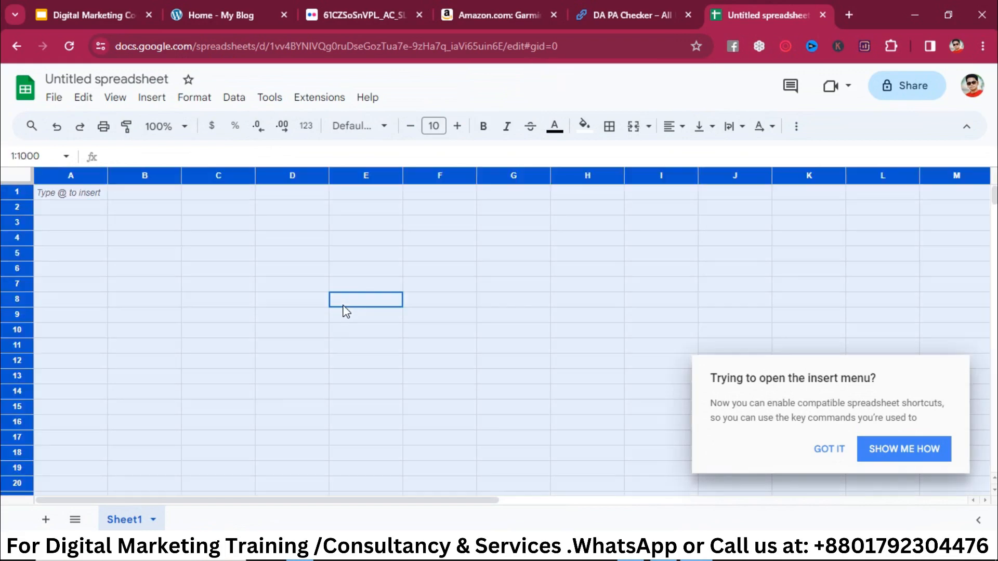
click(607, 130)
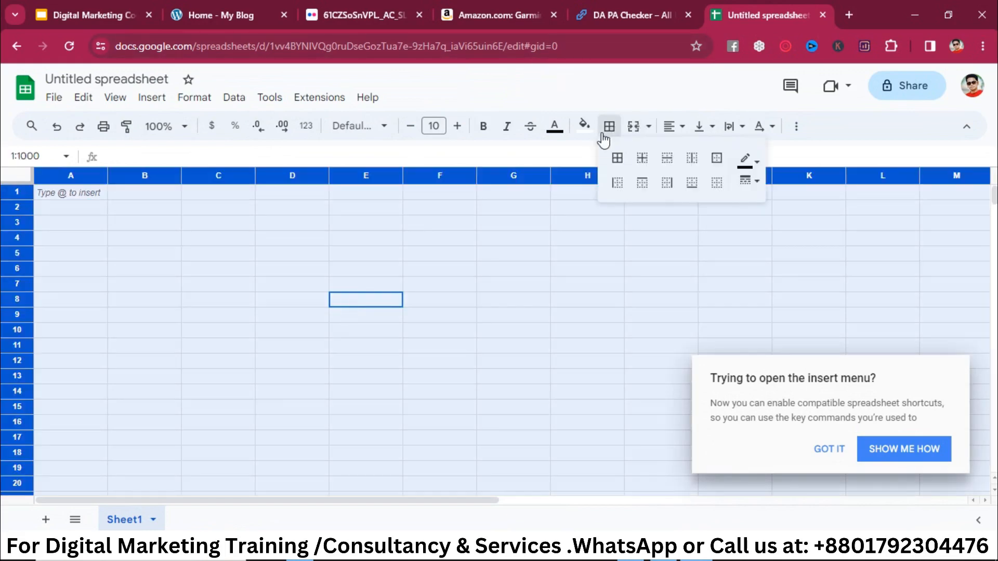
click(617, 172)
click(543, 351)
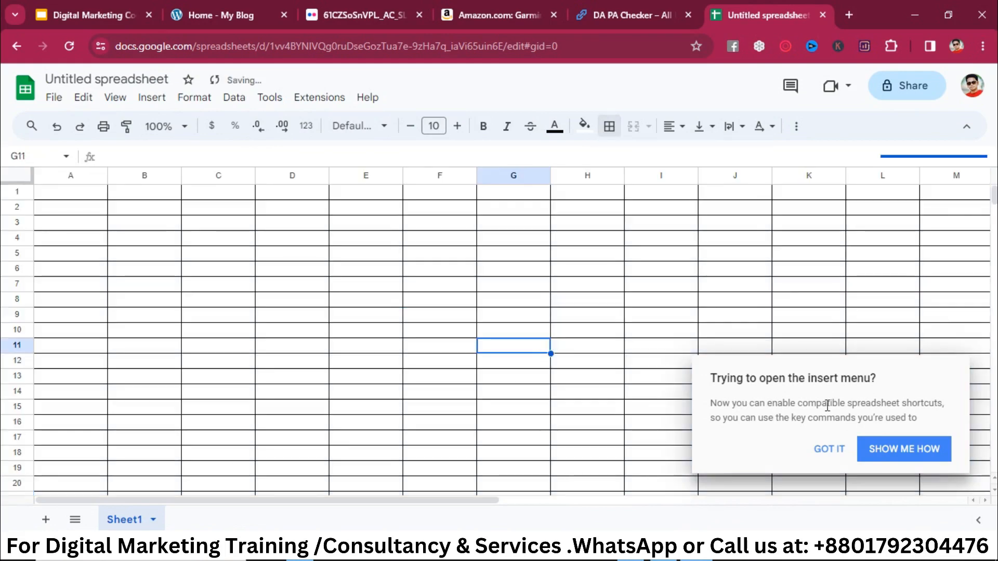